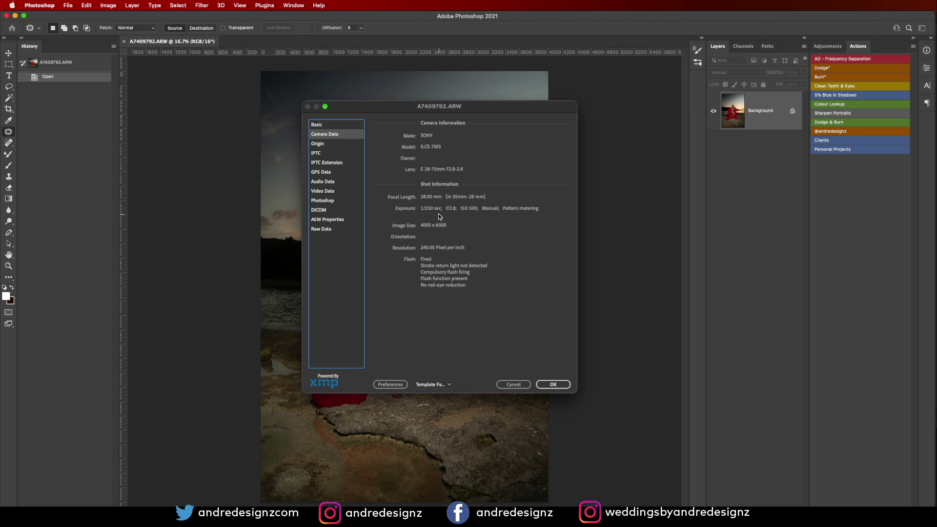
Step: Close the file information and crop the photo to the 4:5 (8:10) ratio, trimming the sky and the foreground
click(525, 386)
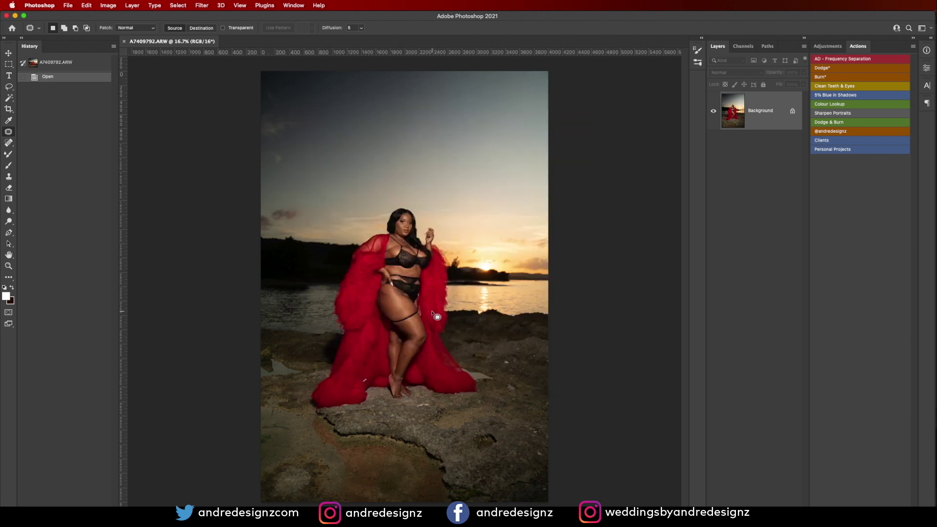
click(8, 108)
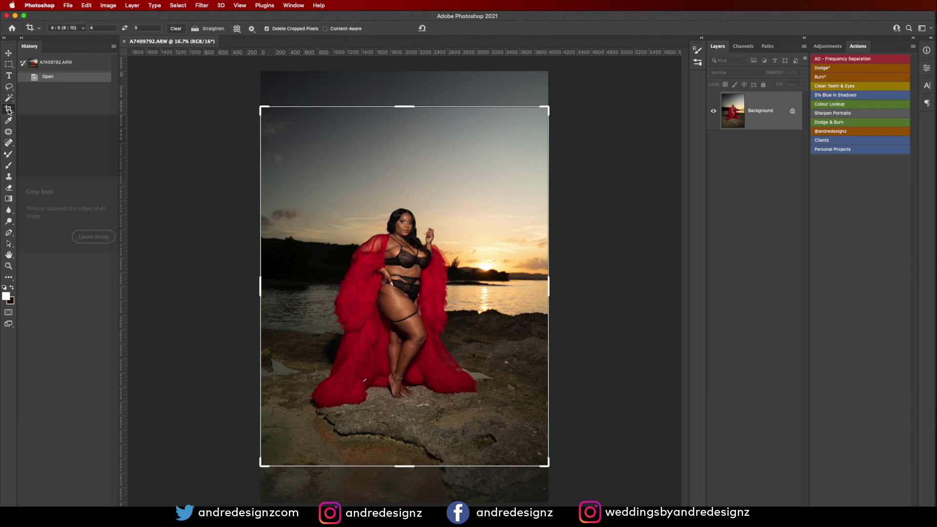
click(77, 28)
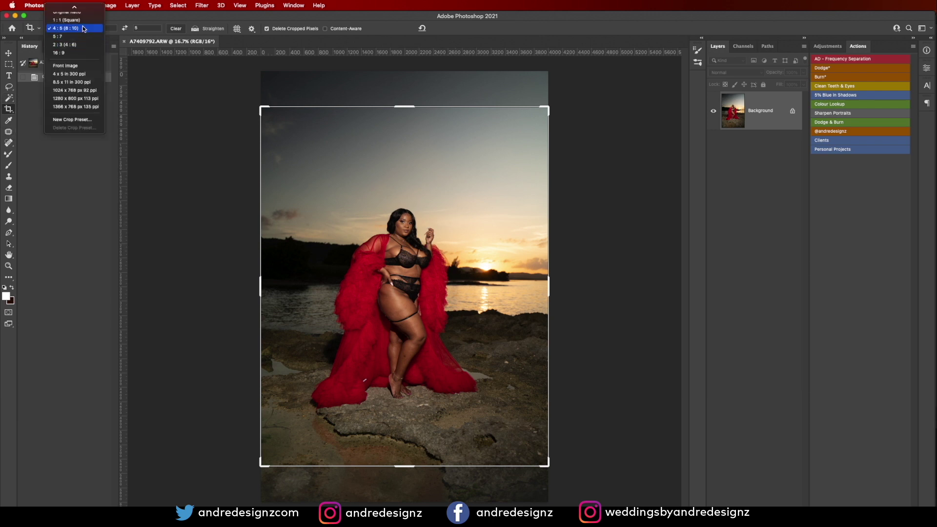
click(84, 29)
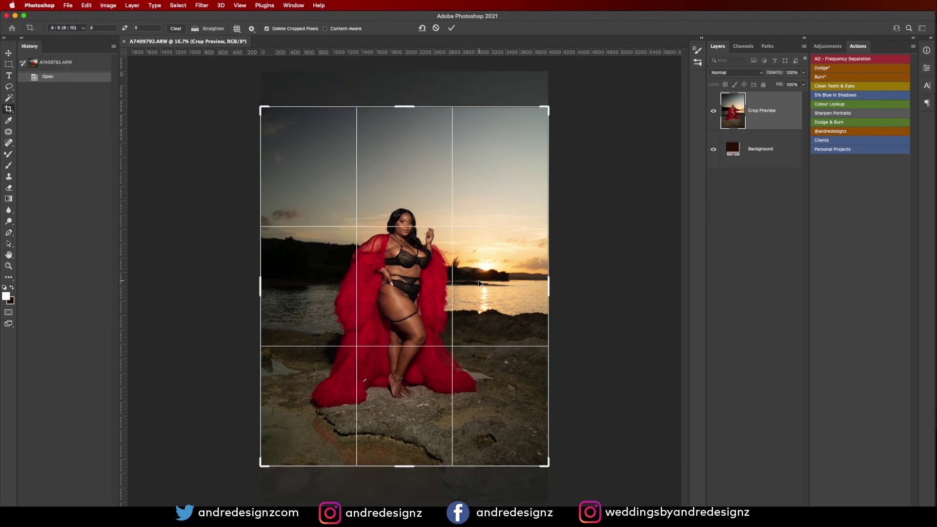
drag(479, 281, 480, 287)
key(Return)
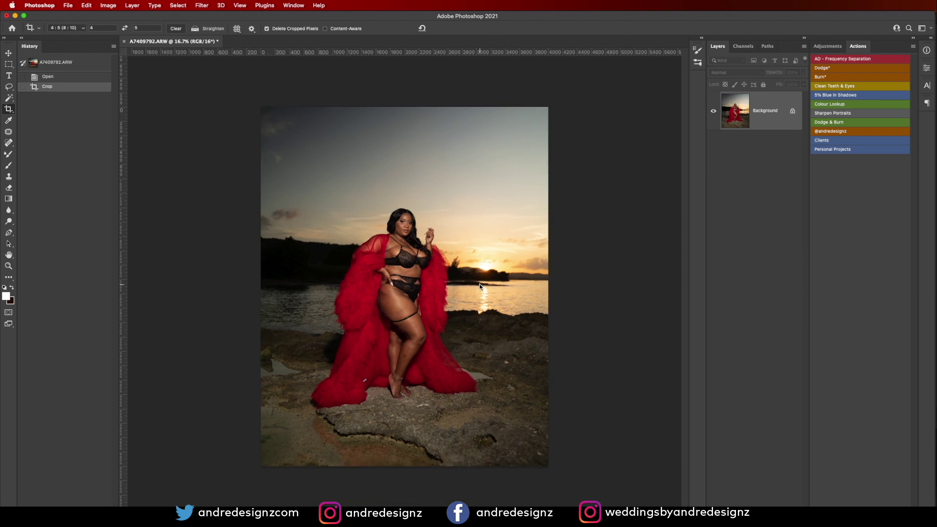
Step: Duplicate the Background layer
scroll(439, 278, up, 3)
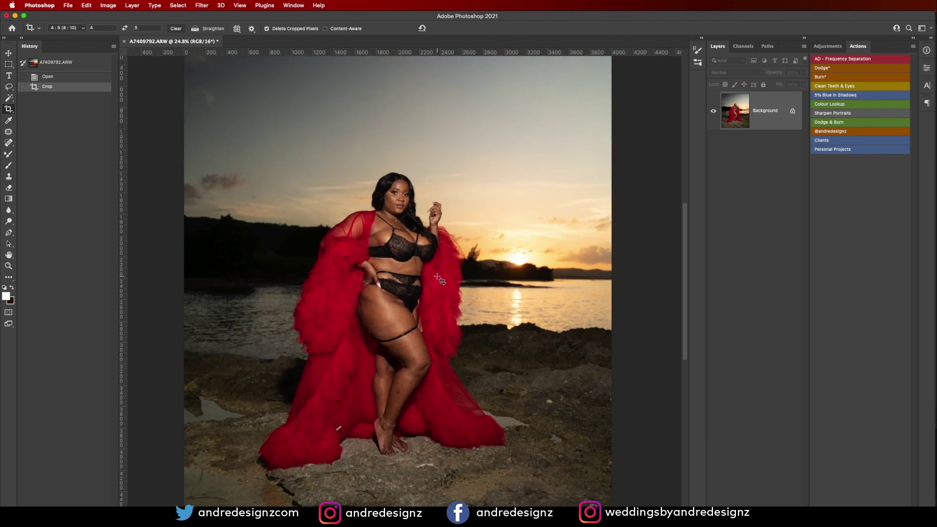
drag(786, 119, 783, 494)
scroll(344, 200, up, 3)
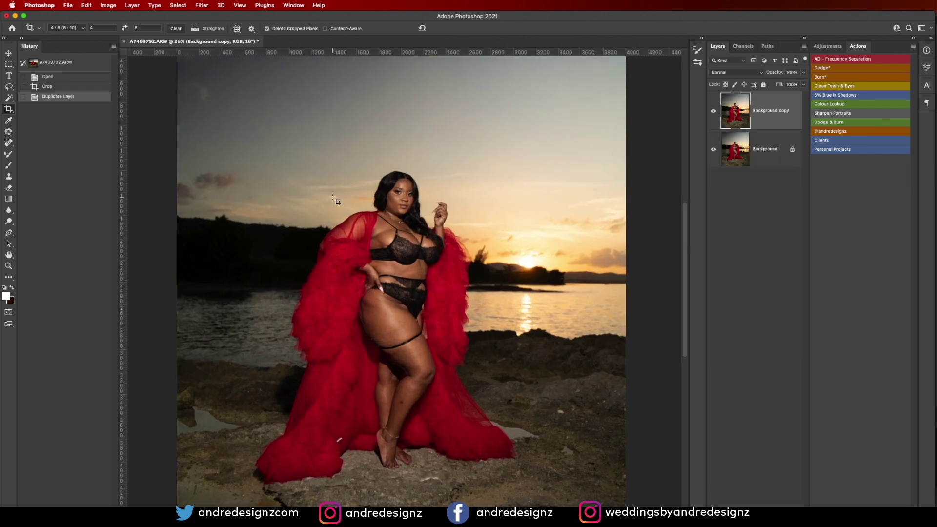
Step: Use the Patch tool to remove the dark blemishes on the front leg's shin below the knee
key(j)
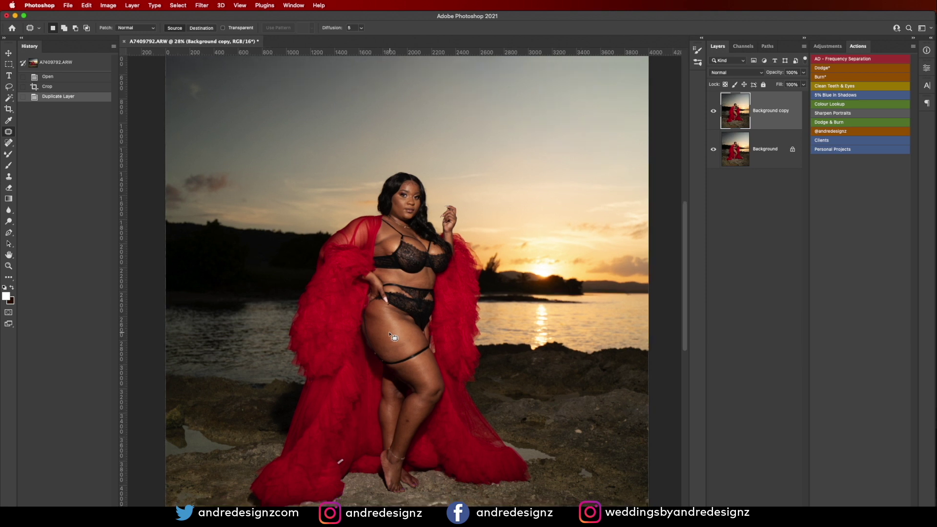
scroll(393, 337, up, 6)
scroll(429, 254, up, 2)
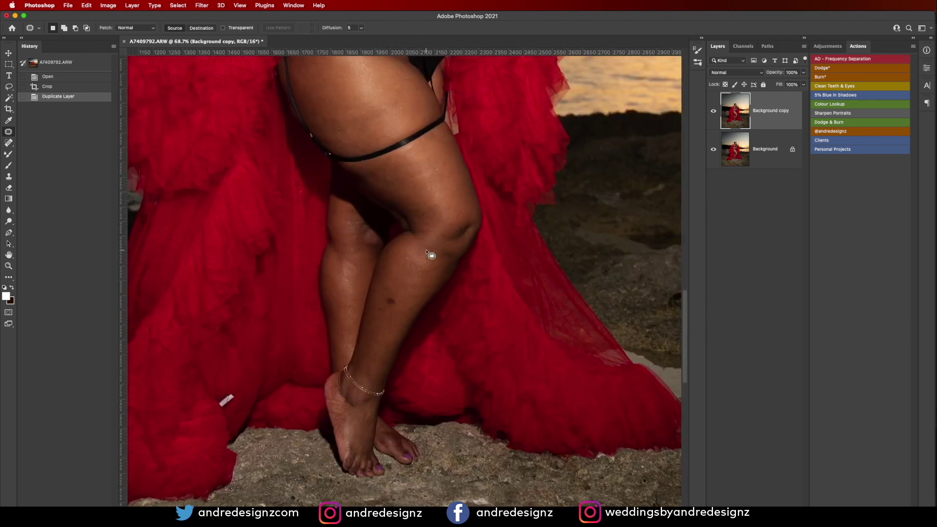
mouse_move(384, 299)
mouse_down()
mouse_move(402, 307)
mouse_move(391, 330)
mouse_move(394, 294)
mouse_up()
key(super+d)
mouse_move(394, 294)
mouse_down()
mouse_move(405, 288)
mouse_move(373, 308)
mouse_move(383, 308)
mouse_up()
key(super+d)
drag(382, 311, 386, 325)
key(super+d)
Step: Patch the remaining skin marks near the ankle and on the back leg's knee and calf
mouse_move(372, 360)
mouse_down()
mouse_move(362, 372)
mouse_move(373, 360)
mouse_up()
mouse_move(371, 367)
mouse_down()
mouse_move(384, 339)
mouse_move(341, 337)
mouse_move(347, 328)
mouse_up()
key(super+d)
key(super+d)
key(ctrl+d)
drag(349, 229, 361, 243)
key(ctrl+d)
drag(345, 278, 354, 296)
key(ctrl+d)
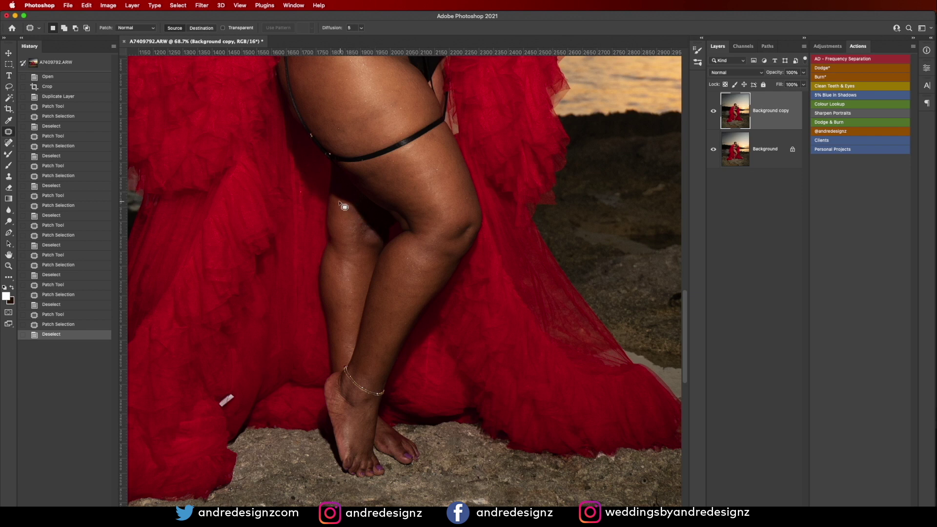
Step: Patch the bright specks on the model's shoulder and chest with clean neighbouring skin
scroll(372, 257, down, 5)
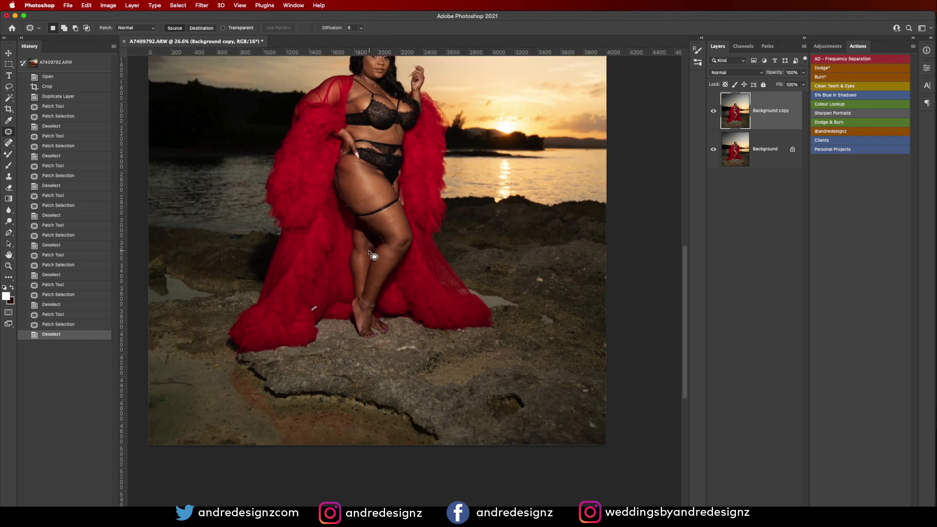
scroll(372, 257, down, 2)
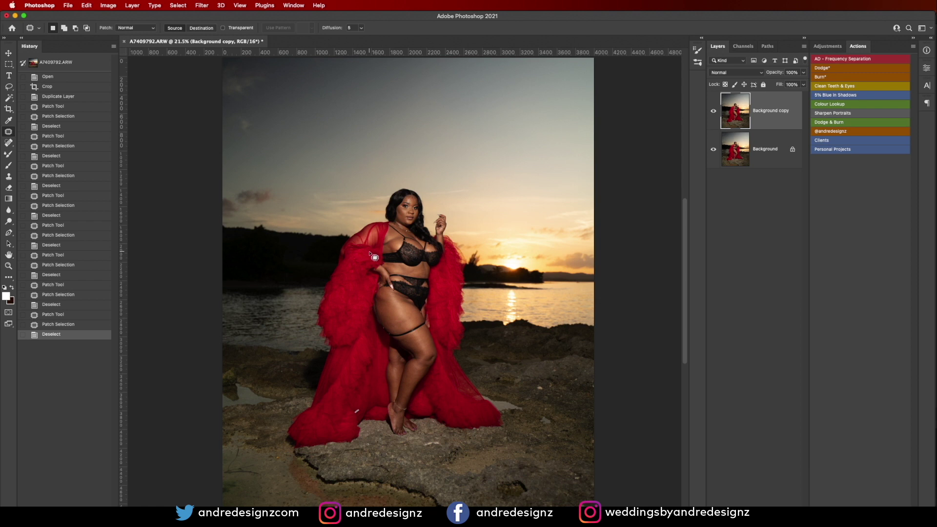
scroll(369, 253, up, 6)
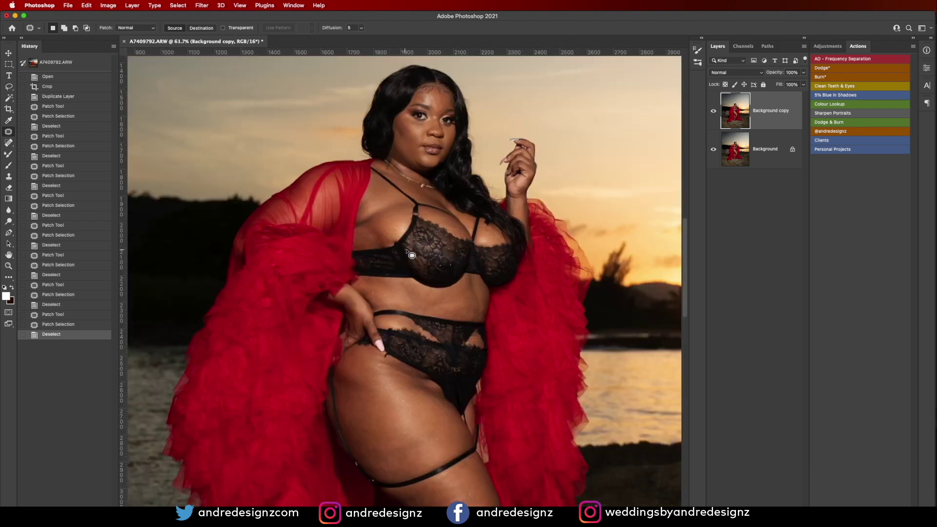
scroll(430, 308, up, 1)
scroll(480, 250, up, 3)
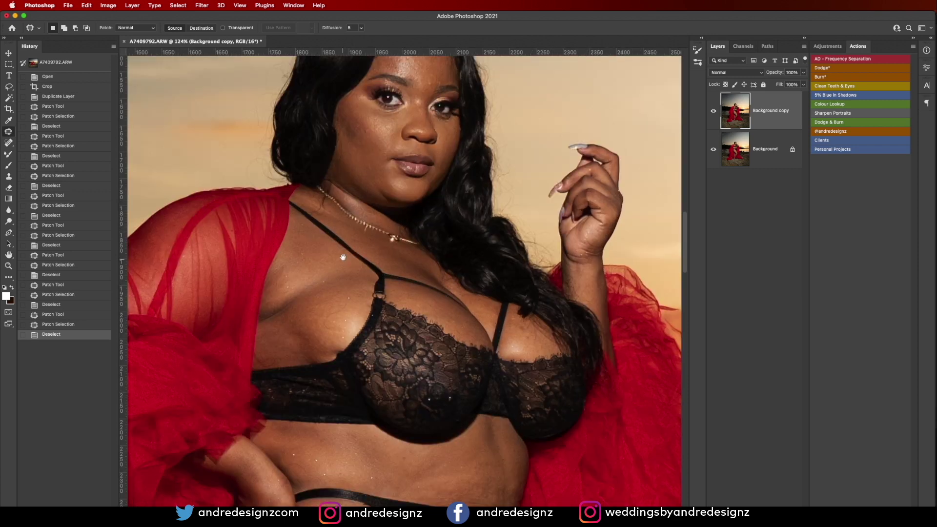
scroll(347, 207, up, 5)
mouse_move(432, 187)
mouse_down()
mouse_move(441, 191)
mouse_move(426, 190)
mouse_move(438, 210)
mouse_move(456, 209)
mouse_move(454, 224)
mouse_up()
key(ctrl+d)
key(super+d)
key(super+d)
mouse_move(396, 263)
mouse_down()
mouse_move(412, 268)
mouse_move(416, 313)
mouse_up()
key(ctrl+d)
key(ctrl+d)
scroll(411, 308, down, 10)
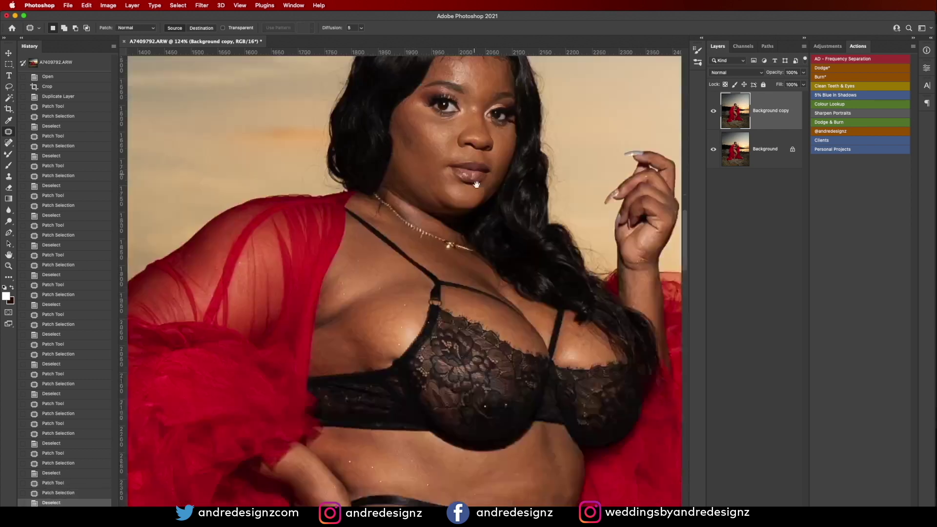
Step: Patch another small skin spot on the model's upper body and clear the selection
mouse_move(438, 172)
mouse_down()
mouse_move(420, 192)
mouse_move(437, 174)
mouse_up()
mouse_move(431, 185)
mouse_down()
mouse_move(410, 199)
mouse_move(425, 214)
mouse_up()
key(super+d)
Step: Patch the glitter specks on the stomach between the bra and the waist strap
key(super+d)
scroll(427, 215, down, 5)
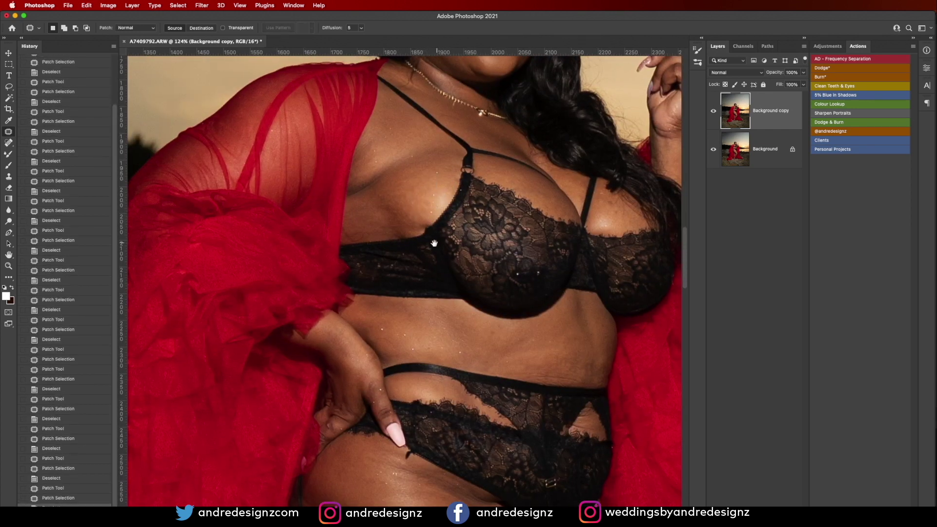
mouse_move(513, 241)
mouse_down()
mouse_move(554, 247)
mouse_move(542, 248)
mouse_up()
drag(542, 249, 546, 229)
key(super+d)
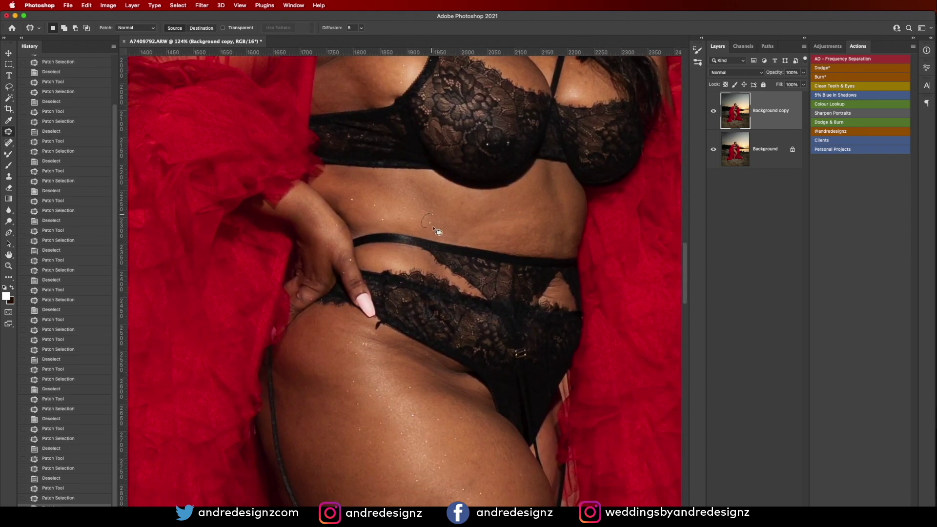
mouse_move(385, 209)
mouse_down()
mouse_move(387, 222)
mouse_move(397, 217)
mouse_move(368, 202)
mouse_move(377, 199)
mouse_move(375, 221)
mouse_move(365, 211)
mouse_up()
key(super+d)
drag(375, 211, 393, 210)
Step: Patch the stray lace thread beside the fingernail and the speck on the thigh above the garter strap
key(super+d)
drag(432, 283, 441, 214)
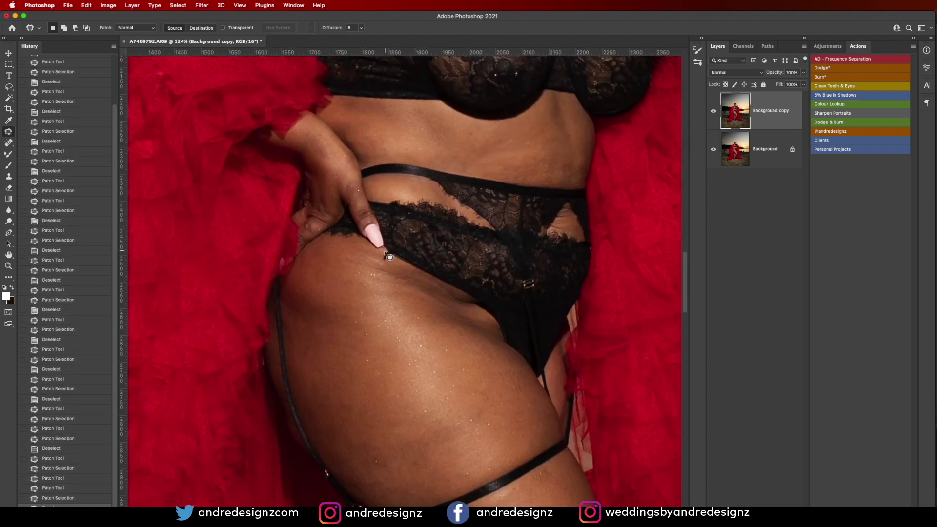
drag(384, 251, 382, 256)
mouse_move(388, 259)
mouse_down()
mouse_move(398, 266)
mouse_move(448, 200)
mouse_move(451, 32)
mouse_up()
key(super+d)
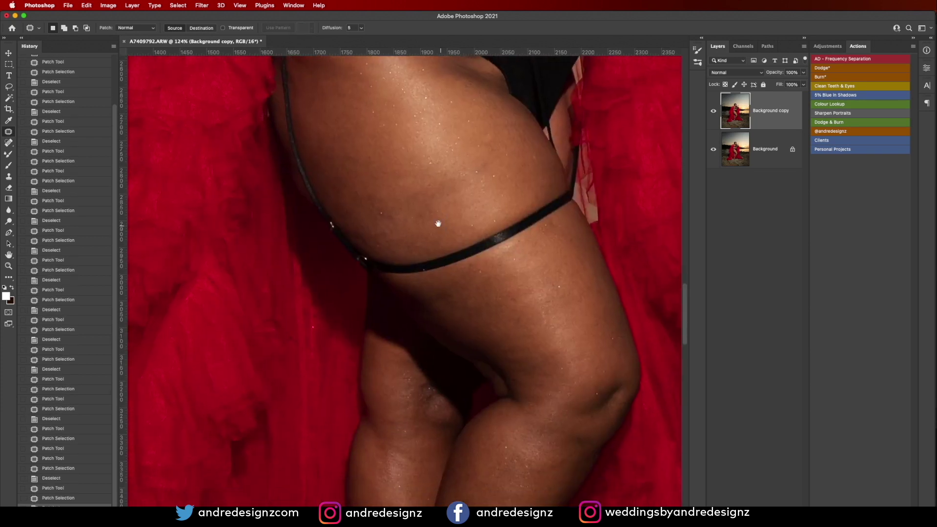
drag(379, 211, 401, 218)
key(super+d)
drag(480, 209, 452, 177)
Step: Patch the specks and uneven spots around the front knee and along the shin
scroll(451, 176, down, 10)
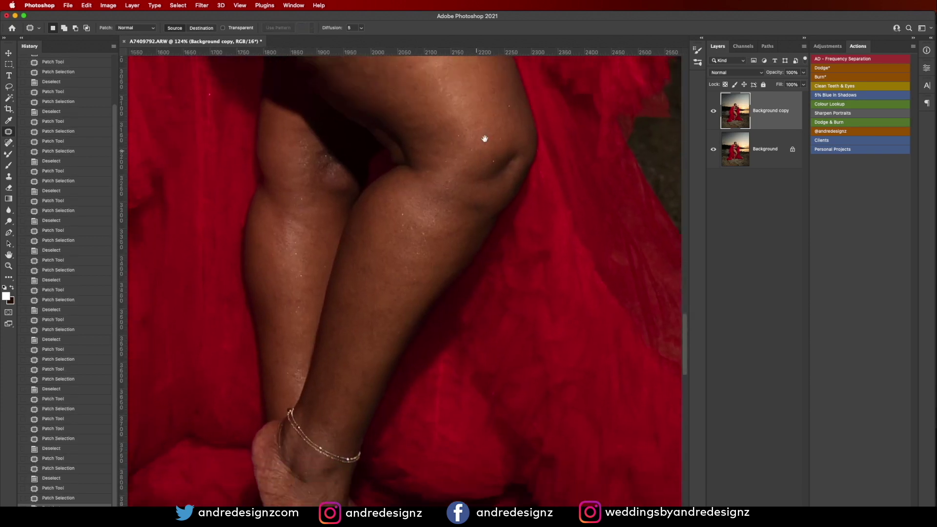
drag(404, 266, 399, 270)
drag(399, 271, 413, 272)
key(super+d)
drag(466, 177, 471, 314)
drag(341, 317, 439, 221)
mouse_move(413, 269)
mouse_down()
mouse_move(392, 303)
mouse_move(431, 263)
mouse_move(458, 230)
mouse_up()
key(ctrl+d)
drag(389, 276, 401, 288)
drag(394, 286, 411, 293)
key(super+d)
drag(493, 111, 427, 290)
Step: Patch the shiny specks on the model's forehead
scroll(427, 290, up, 15)
scroll(439, 293, right, 3)
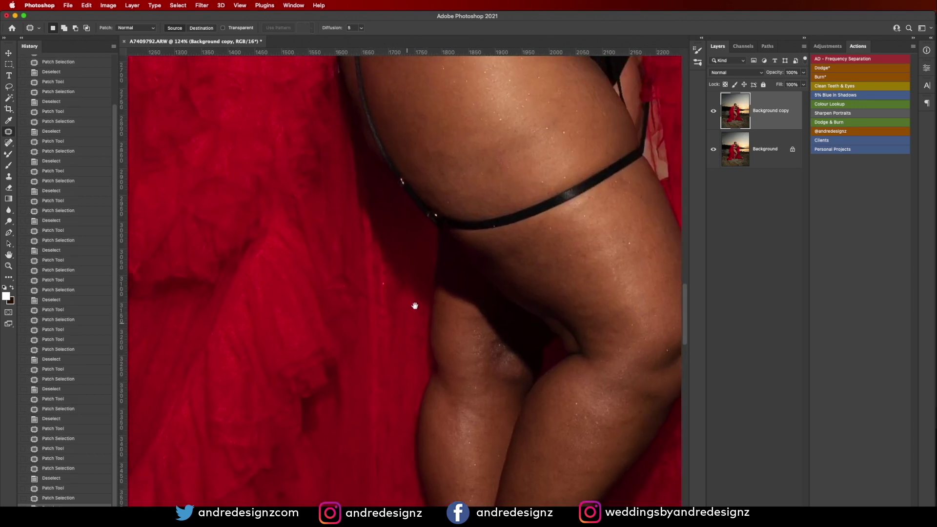
scroll(478, 264, up, 10)
scroll(478, 264, right, 2)
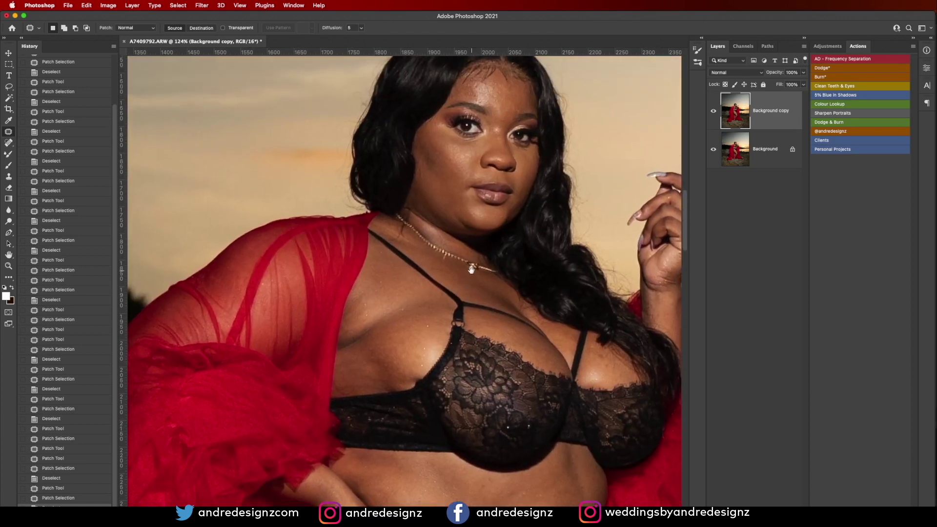
drag(474, 190, 460, 186)
key(super+d)
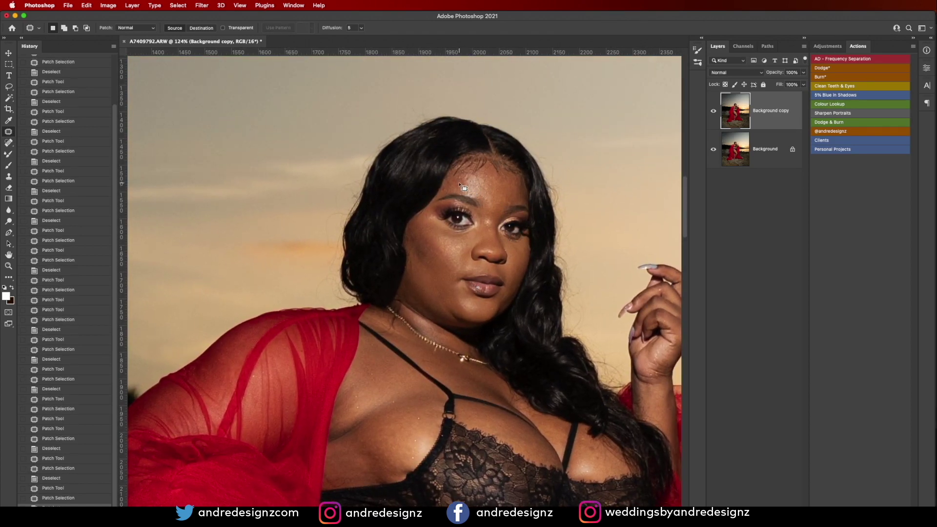
Step: Run the AD - Frequency Separation action with a Gaussian Blur radius of 3 pixels for the Low layer
scroll(463, 188, down, 10)
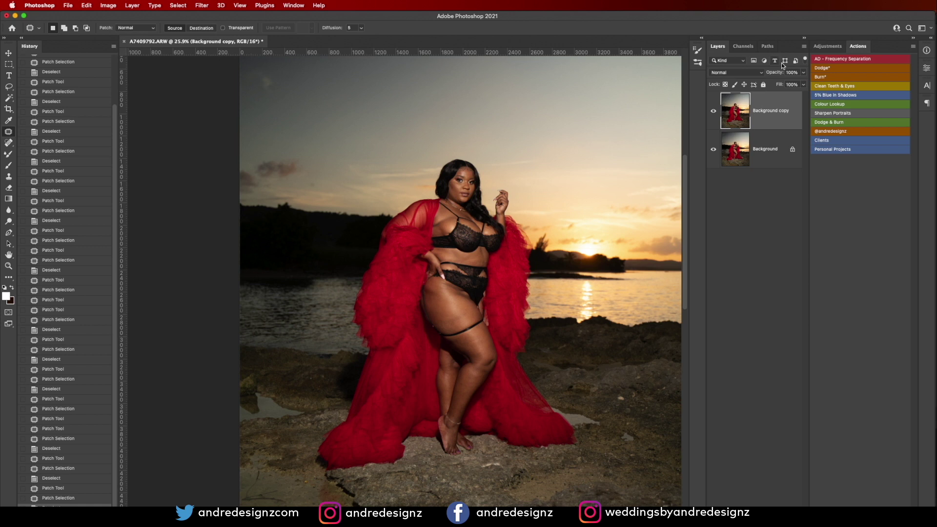
click(866, 57)
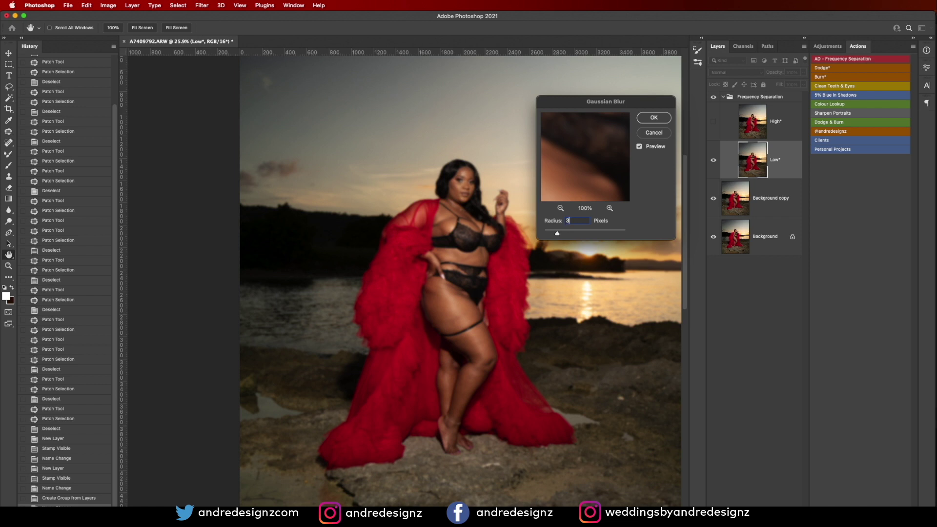
click(642, 119)
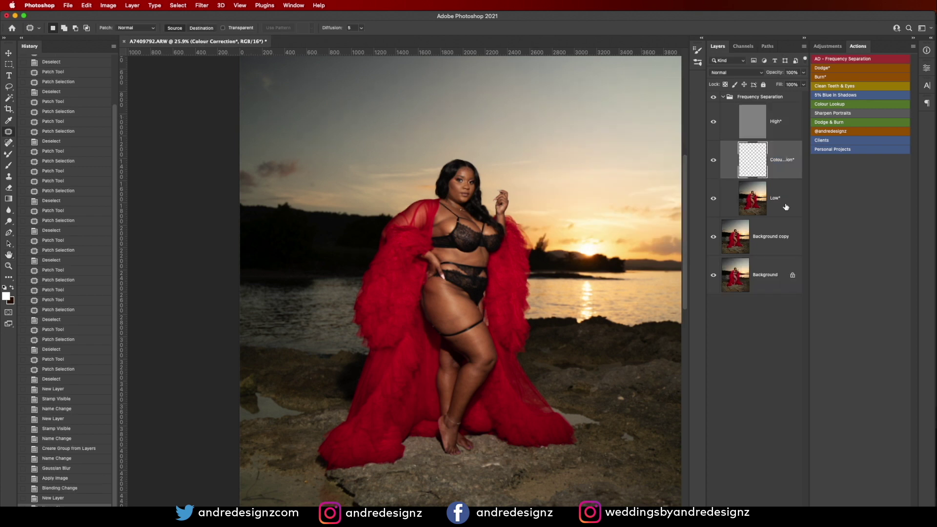
Step: Select the Low layer and set up the Mixer Brush tool with Wet at 20%
click(786, 206)
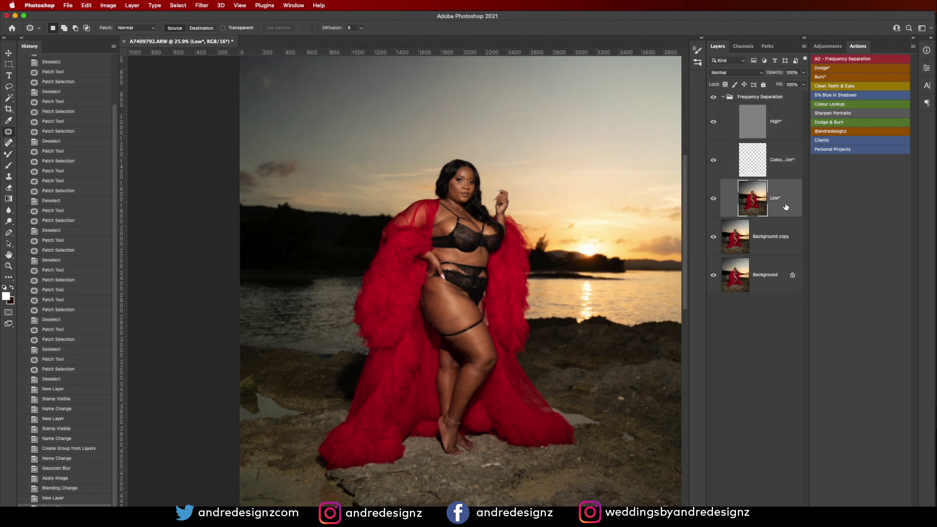
click(9, 156)
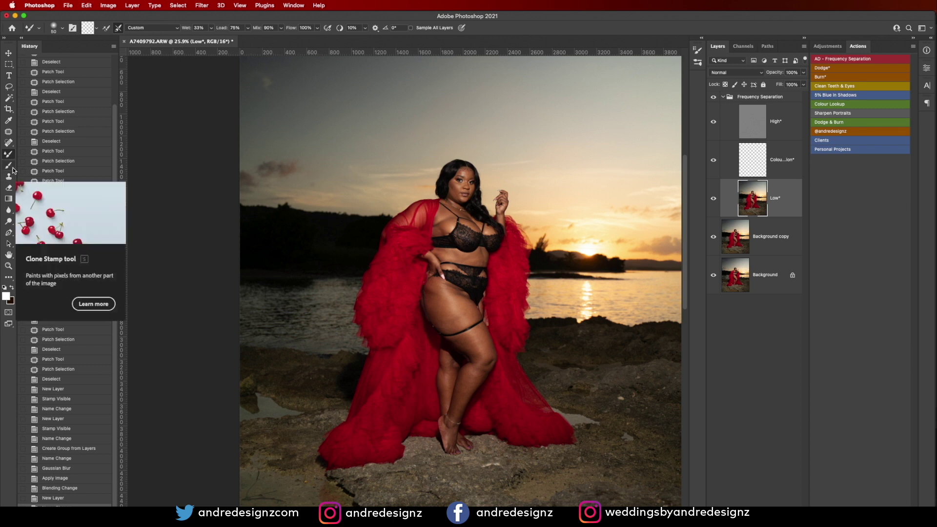
click(10, 165)
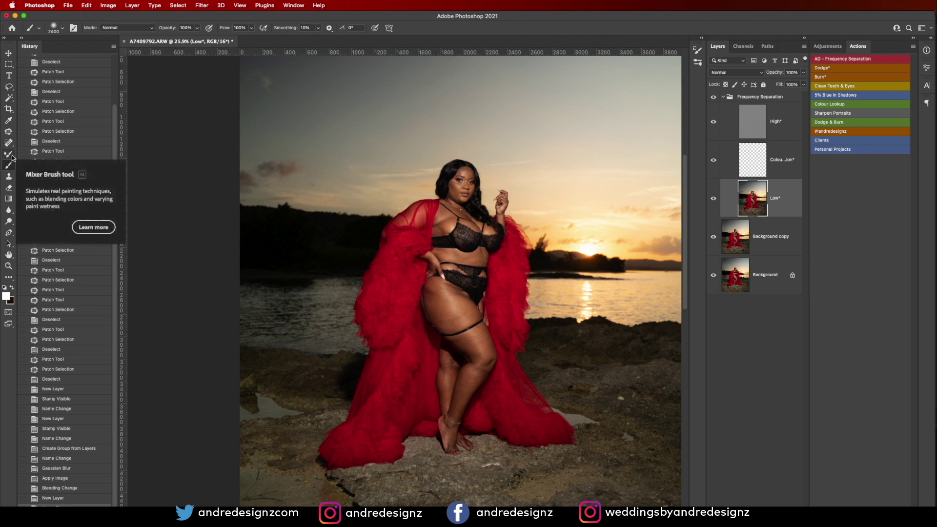
click(9, 155)
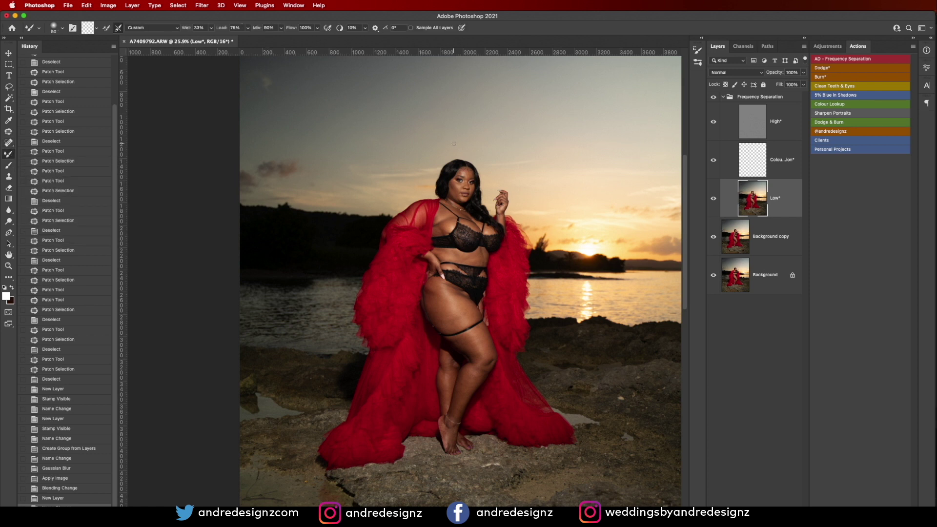
scroll(454, 144, up, 2)
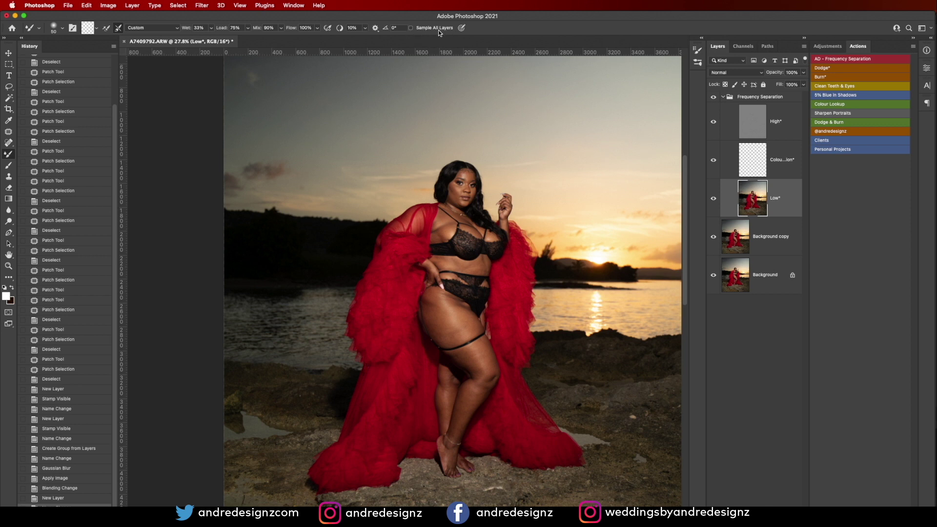
click(211, 28)
drag(206, 40, 204, 40)
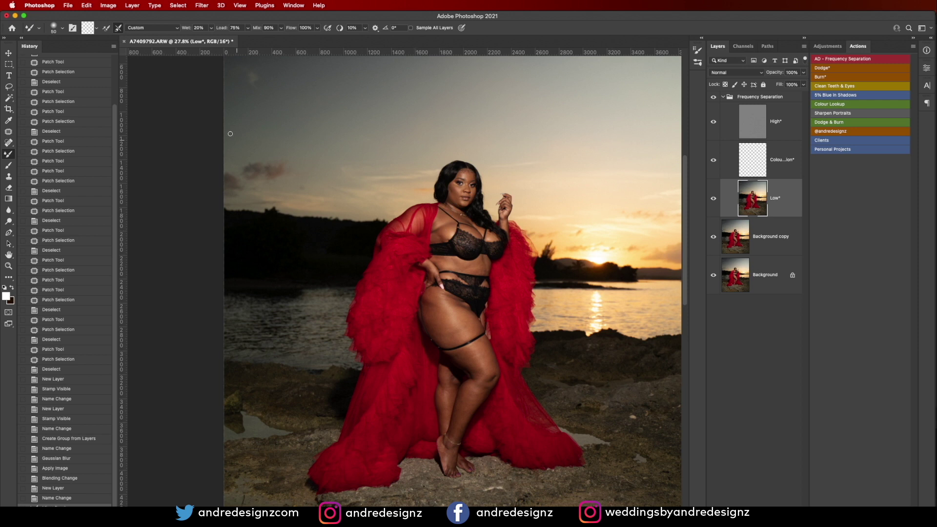
Step: Enlarge the Mixer Brush and blend the skin tones on the front thigh above the garter strap
scroll(493, 281, up, 3)
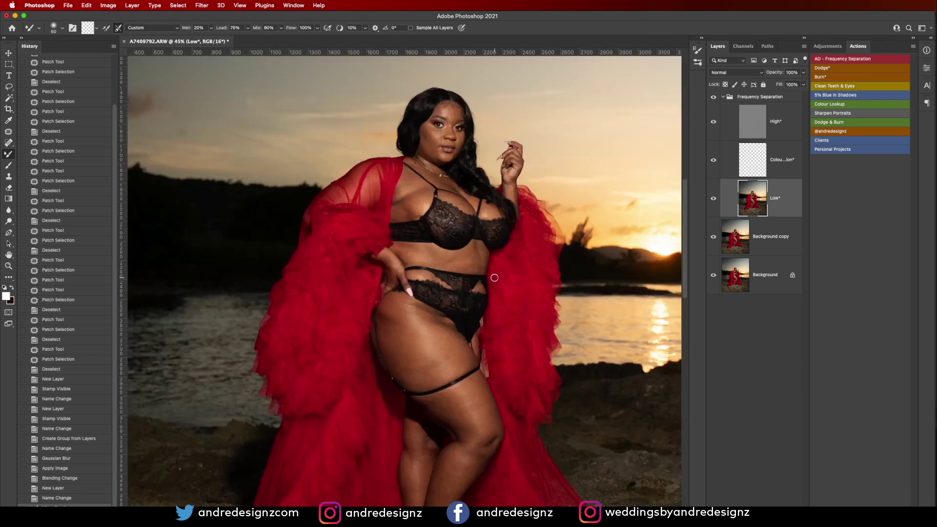
drag(498, 311, 491, 249)
scroll(491, 249, down, 3)
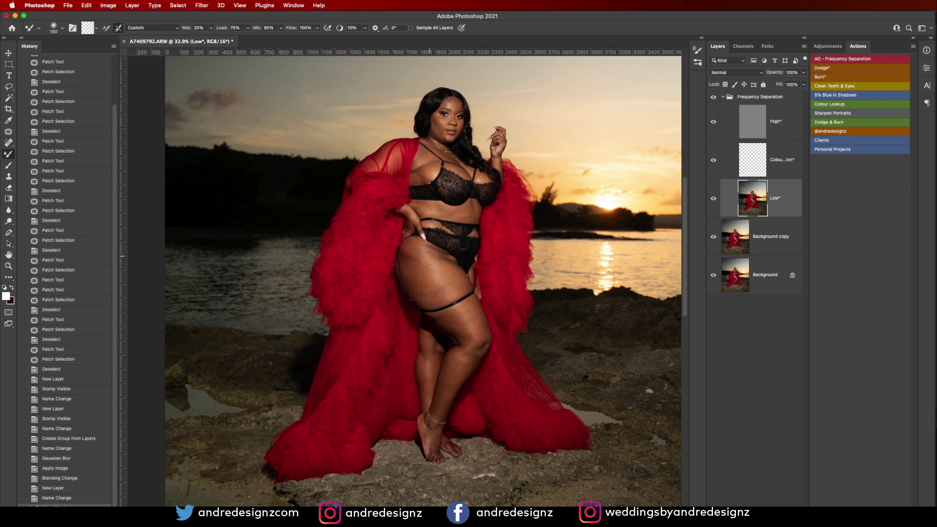
mouse_move(418, 252)
mouse_down()
mouse_move(428, 299)
mouse_move(415, 261)
mouse_move(407, 267)
mouse_move(409, 244)
mouse_up()
drag(420, 281, 432, 300)
drag(409, 263, 437, 303)
click(447, 270)
Step: Reduce the brush size and smooth the remaining tonal transitions across the thigh up to its edges
key(bracketleft)
key(bracketleft)
key(bracketleft)
mouse_move(436, 256)
mouse_down()
mouse_move(450, 272)
mouse_move(435, 257)
mouse_move(443, 288)
mouse_move(419, 297)
mouse_up()
mouse_move(406, 254)
mouse_down()
mouse_move(410, 287)
mouse_move(416, 265)
mouse_move(406, 252)
mouse_move(417, 280)
mouse_move(419, 250)
mouse_move(410, 243)
mouse_move(406, 253)
mouse_move(417, 243)
mouse_move(406, 246)
mouse_move(423, 265)
mouse_move(426, 298)
mouse_move(467, 270)
mouse_up()
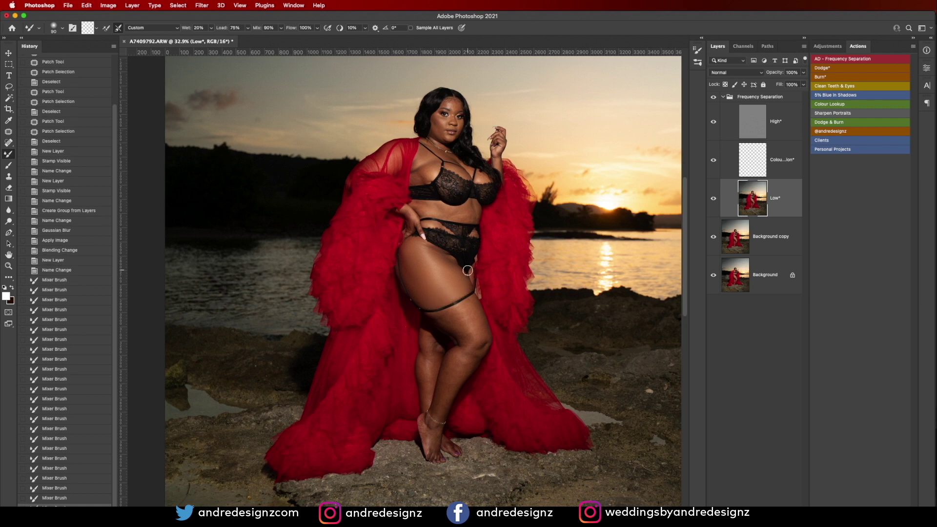
Step: Enlarge the Mixer Brush and blend the skin tones on the lower thigh just below the garter strap
scroll(467, 270, down, 3)
scroll(466, 271, up, 5)
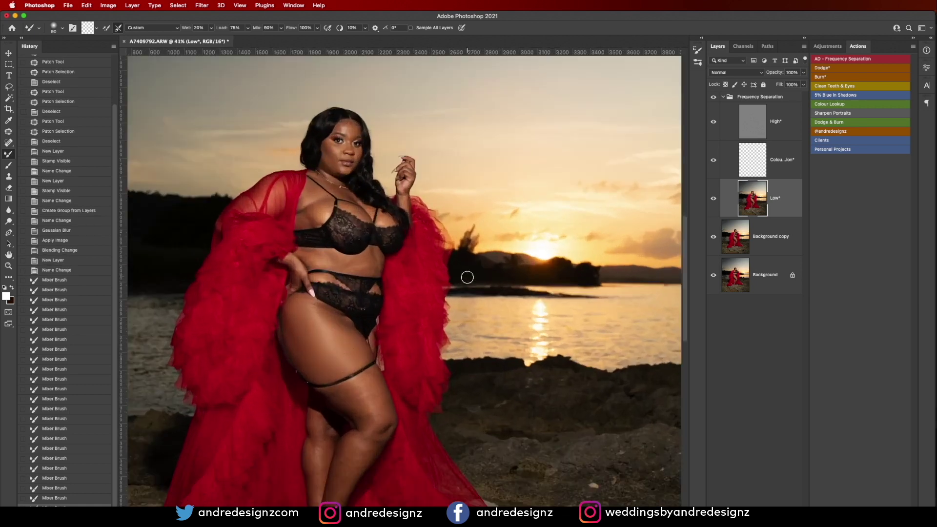
drag(397, 409, 423, 194)
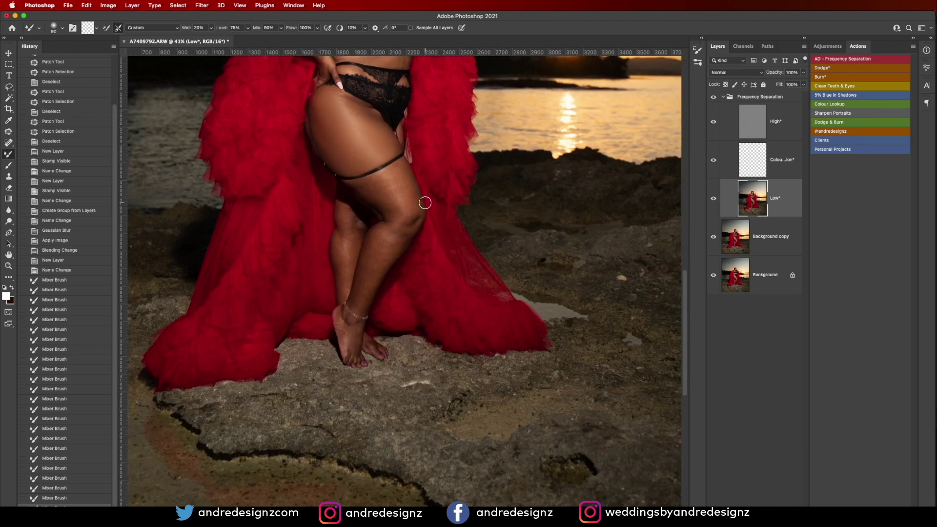
key(bracketright)
key(bracketright)
mouse_move(410, 216)
mouse_down()
mouse_move(389, 175)
mouse_move(387, 194)
mouse_up()
click(383, 182)
click(373, 183)
click(369, 183)
Step: Smooth the tonal transitions along the front edge of the lower thigh and around the knee
click(414, 198)
click(407, 186)
click(397, 169)
click(400, 164)
click(400, 166)
click(415, 201)
click(405, 222)
Step: Blend the skin on both lower legs from the knees to the ankles, reducing the Mixer Brush size to 70 for the finer areas
mouse_move(393, 230)
mouse_down()
mouse_move(356, 309)
mouse_move(383, 230)
mouse_move(368, 264)
mouse_move(381, 229)
mouse_move(370, 248)
mouse_move(375, 235)
mouse_move(382, 250)
mouse_move(405, 230)
mouse_move(361, 293)
mouse_up()
mouse_move(366, 261)
mouse_down()
mouse_move(360, 290)
mouse_move(397, 221)
mouse_move(375, 187)
mouse_move(363, 188)
mouse_move(413, 206)
mouse_move(412, 196)
mouse_move(412, 234)
mouse_move(379, 263)
mouse_up()
mouse_move(399, 227)
mouse_down()
mouse_move(383, 257)
mouse_move(379, 201)
mouse_move(365, 192)
mouse_move(398, 172)
mouse_up()
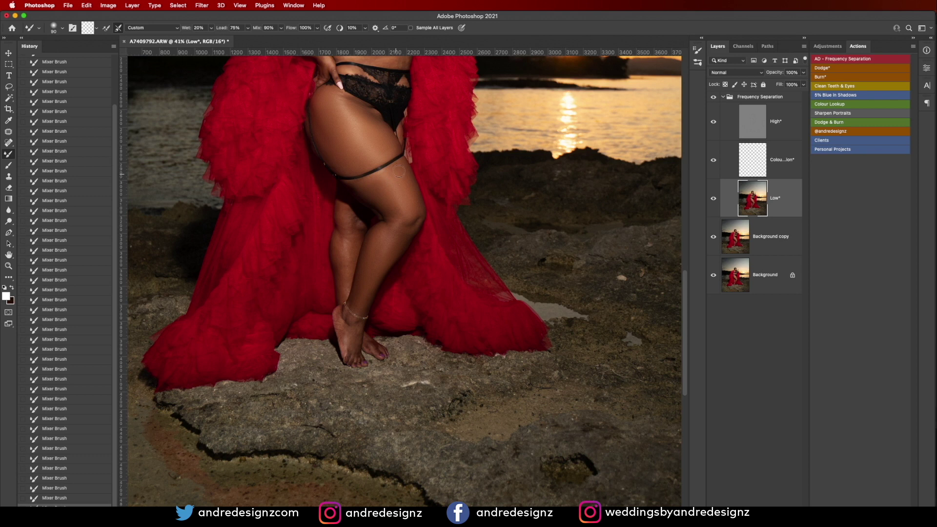
mouse_move(346, 236)
mouse_down()
mouse_move(342, 286)
mouse_move(355, 240)
mouse_move(348, 275)
mouse_move(353, 241)
mouse_move(340, 212)
mouse_move(357, 226)
mouse_move(343, 294)
mouse_move(341, 214)
mouse_move(341, 273)
mouse_move(345, 234)
mouse_move(341, 271)
mouse_move(388, 240)
mouse_move(356, 287)
mouse_move(374, 265)
mouse_move(345, 328)
mouse_move(357, 345)
mouse_up()
key(bracketleft)
key(bracketleft)
mouse_move(390, 265)
mouse_down()
mouse_move(390, 216)
mouse_move(400, 213)
mouse_move(389, 208)
mouse_move(386, 236)
mouse_move(403, 239)
mouse_move(400, 200)
mouse_up()
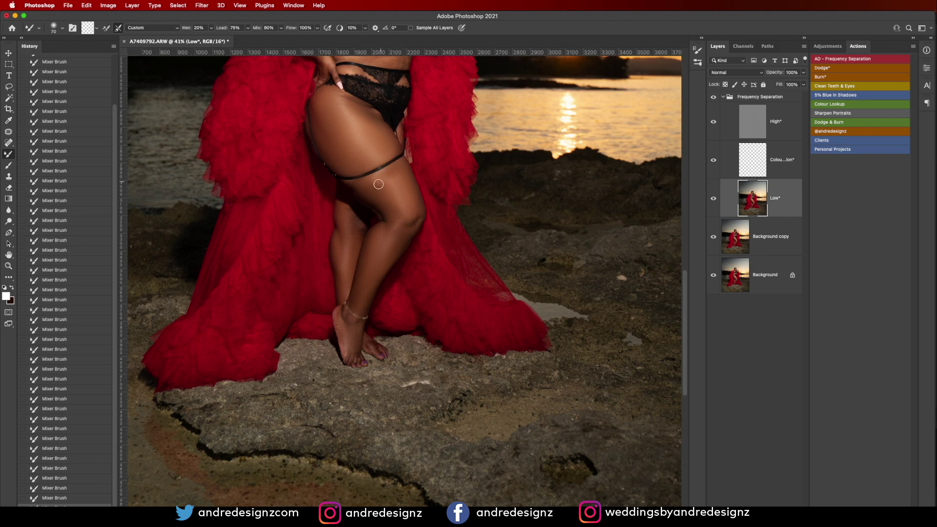
Step: Smooth the skin tones on the midriff and torso with the Mixer Brush at size 70
key(bracketleft)
key(bracketleft)
key(bracketleft)
key(bracketright)
key(bracketright)
key(bracketright)
scroll(364, 216, up, 2)
scroll(367, 213, down, 4)
scroll(344, 128, up, 6)
scroll(342, 128, up, 5)
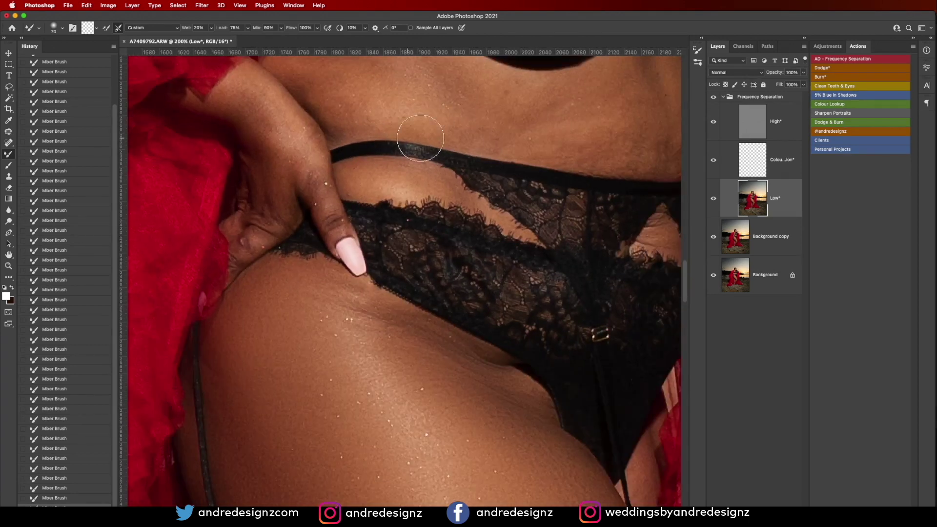
scroll(467, 173, up, 1)
drag(567, 154, 553, 401)
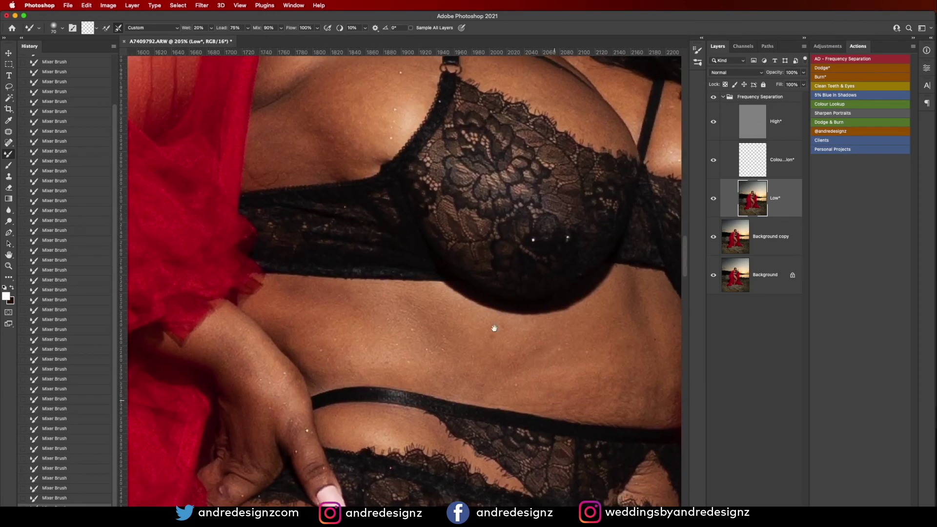
scroll(495, 328, down, 5)
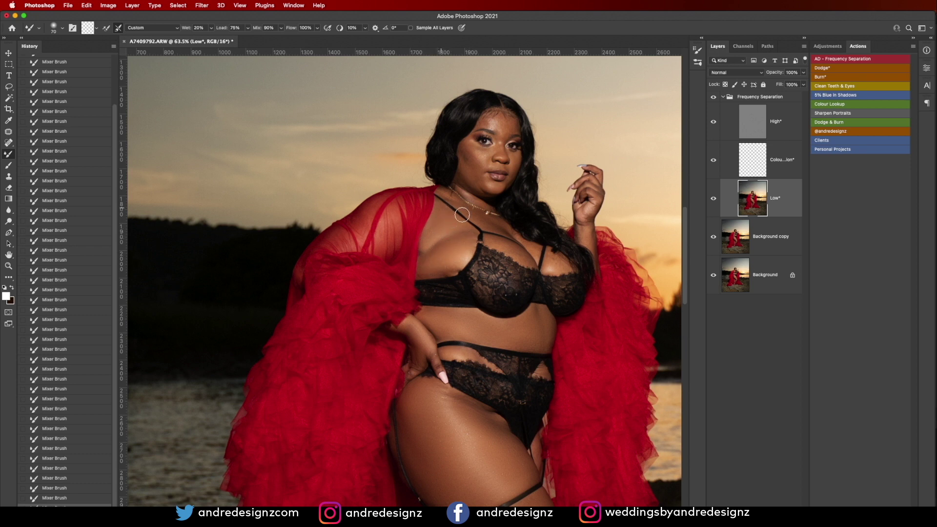
Step: Reduce the Mixer Brush size to 40 and blend the smaller skin areas around the upper chest
key(bracketleft)
key(bracketleft)
key(bracketleft)
key(bracketleft)
key(bracketleft)
scroll(584, 217, down, 5)
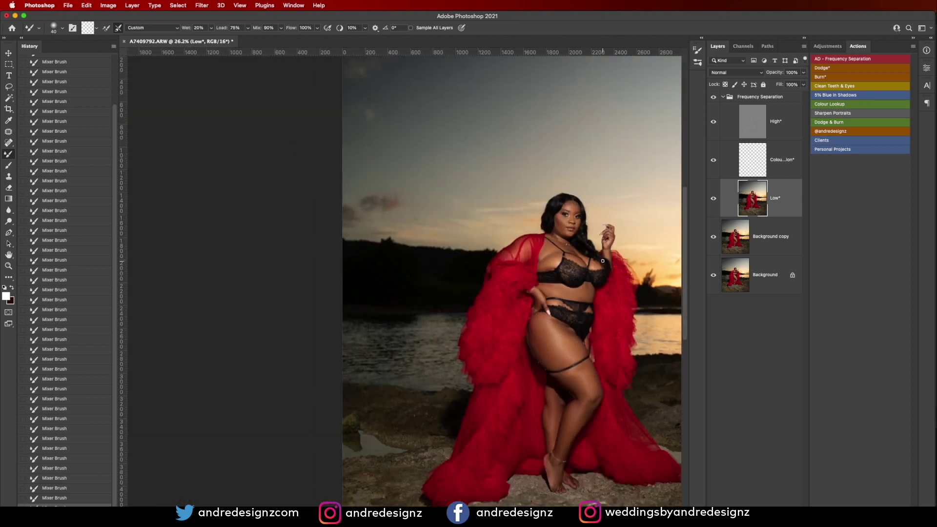
scroll(582, 266, up, 4)
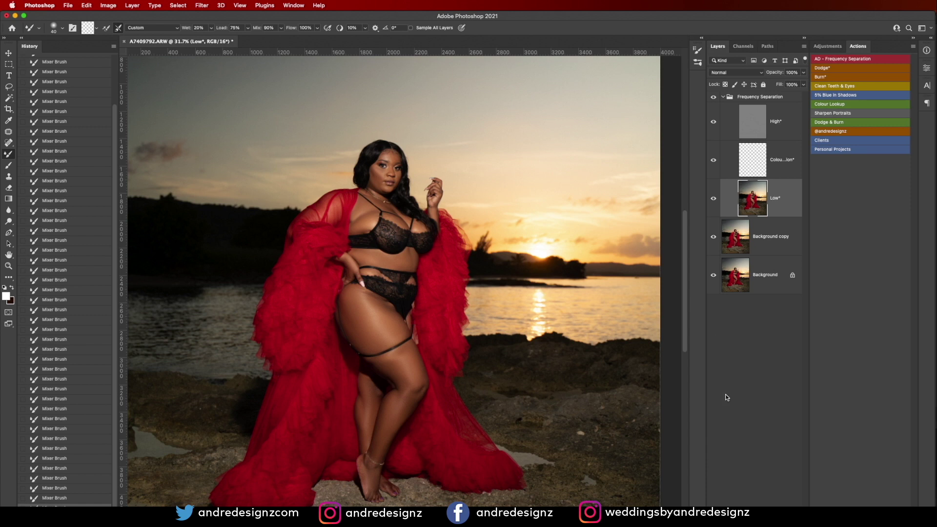
Step: Compare the retouched portrait with the original by repeatedly showing only the Background layer and restoring all layers
click(712, 276)
click(712, 277)
alt+click(713, 276)
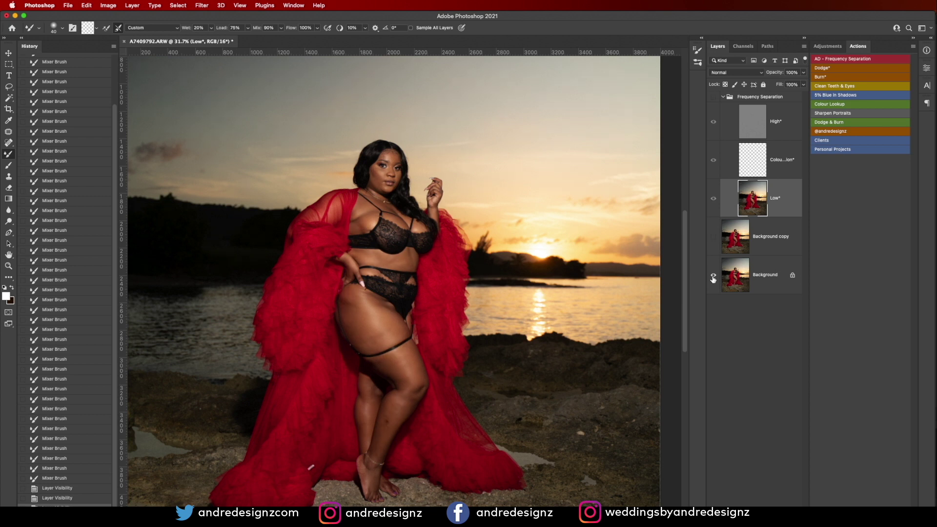
alt+click(712, 276)
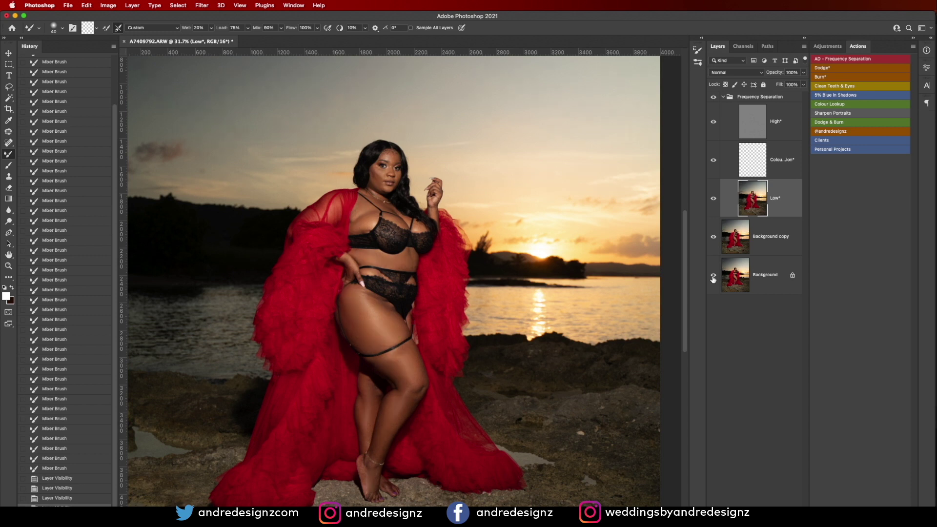
alt+click(712, 276)
alt+click(713, 276)
alt+click(713, 276)
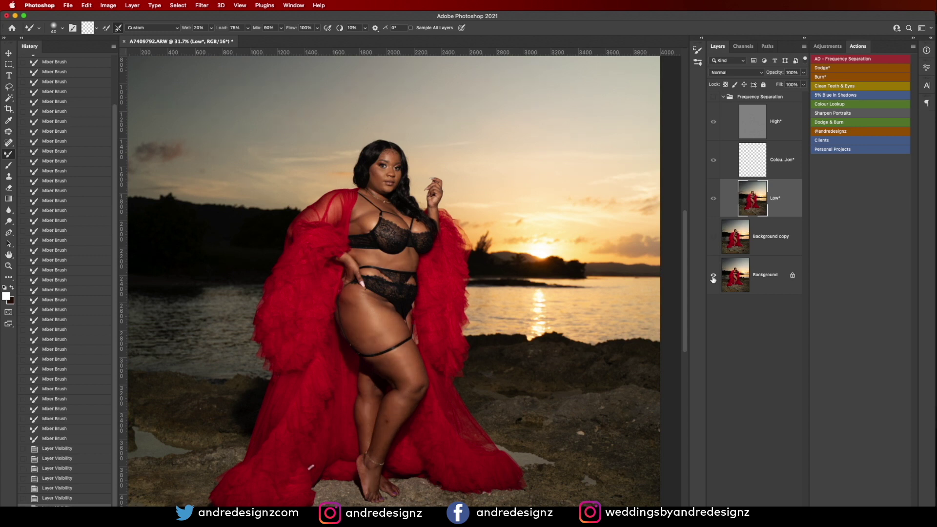
alt+click(713, 276)
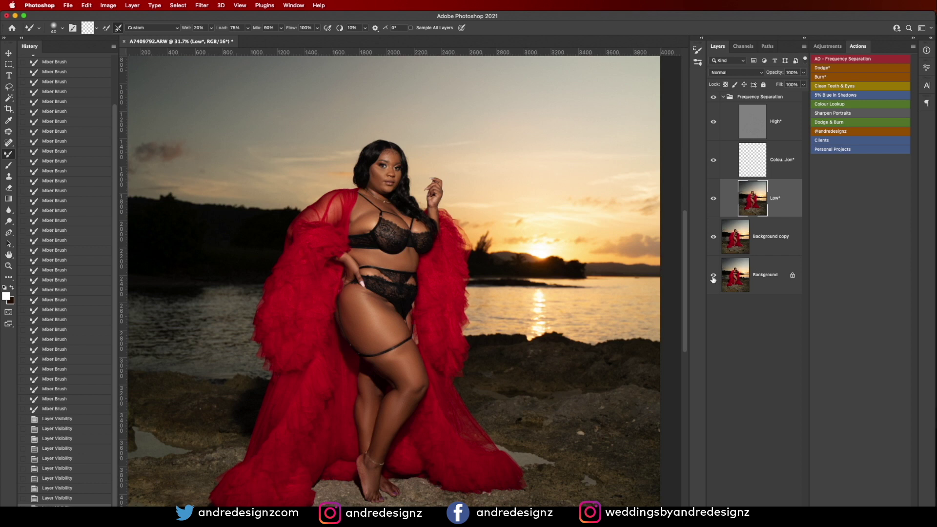
Step: Set the Mixer Brush size to 60 and blend the remaining uneven tones on the thigh below the lace waistband
scroll(378, 312, down, 2)
scroll(378, 312, up, 8)
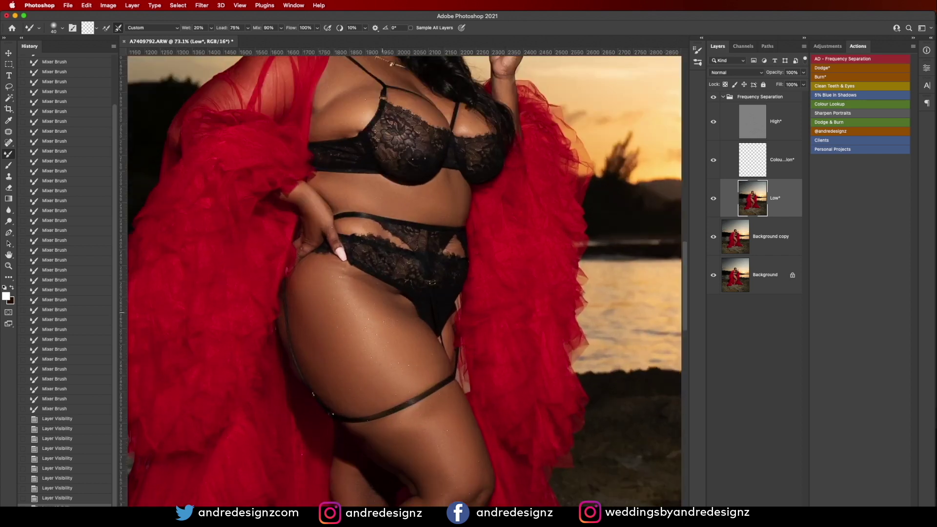
drag(452, 445, 451, 305)
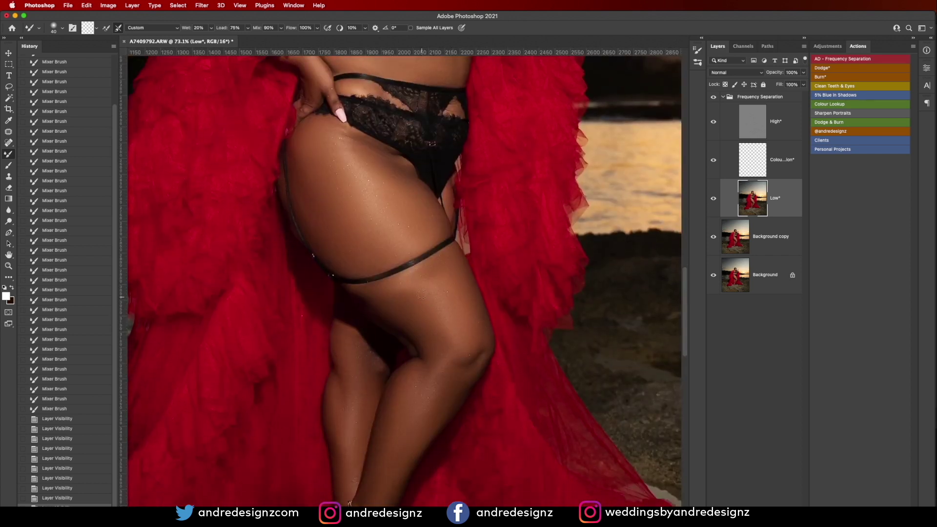
key(])
mouse_move(403, 286)
mouse_down()
mouse_move(411, 293)
mouse_move(393, 293)
mouse_move(417, 296)
mouse_move(382, 295)
mouse_move(443, 264)
mouse_move(458, 272)
mouse_move(477, 327)
mouse_move(425, 268)
mouse_move(400, 210)
mouse_up()
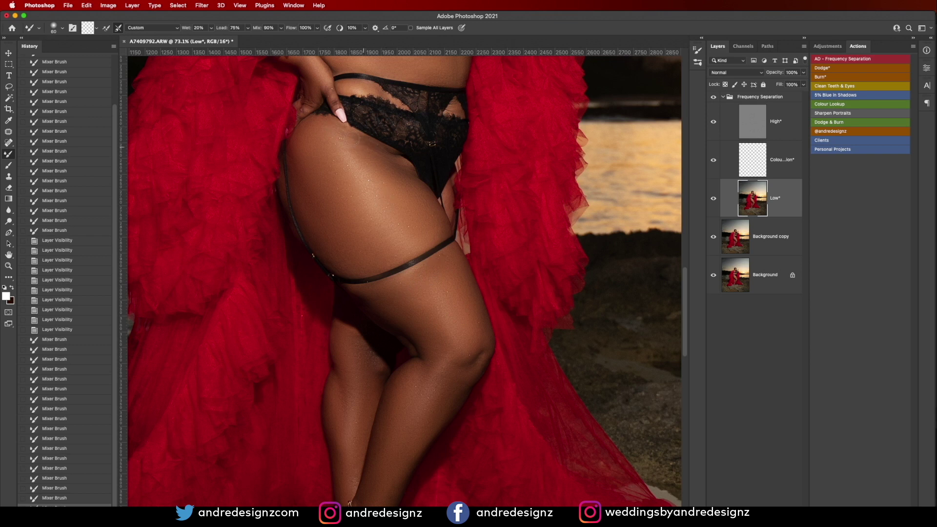
mouse_move(386, 159)
mouse_down()
mouse_move(404, 186)
mouse_move(360, 141)
mouse_move(403, 176)
mouse_move(392, 158)
mouse_move(396, 180)
mouse_move(358, 143)
mouse_move(380, 160)
mouse_up()
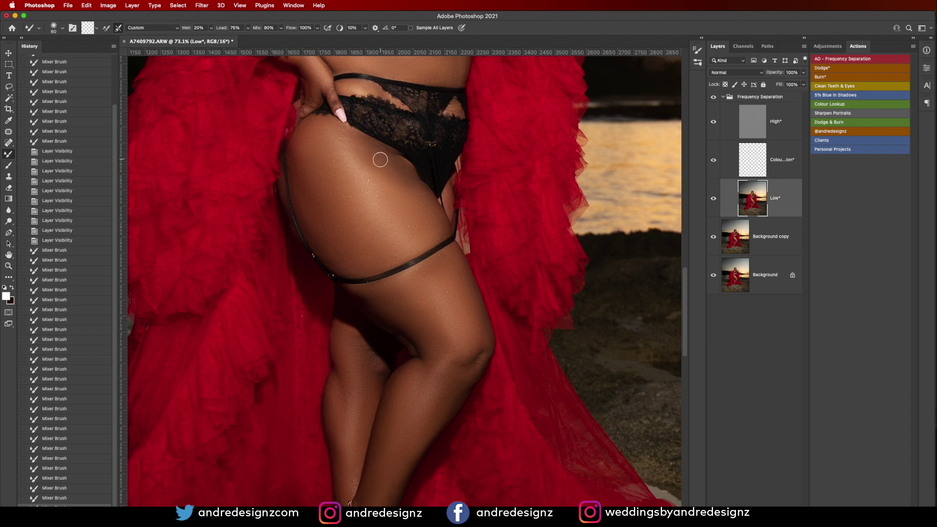
Step: Collapse the Frequency Separation group and run the Dodge action to add a masked Levels layer above it
scroll(380, 159, down, 10)
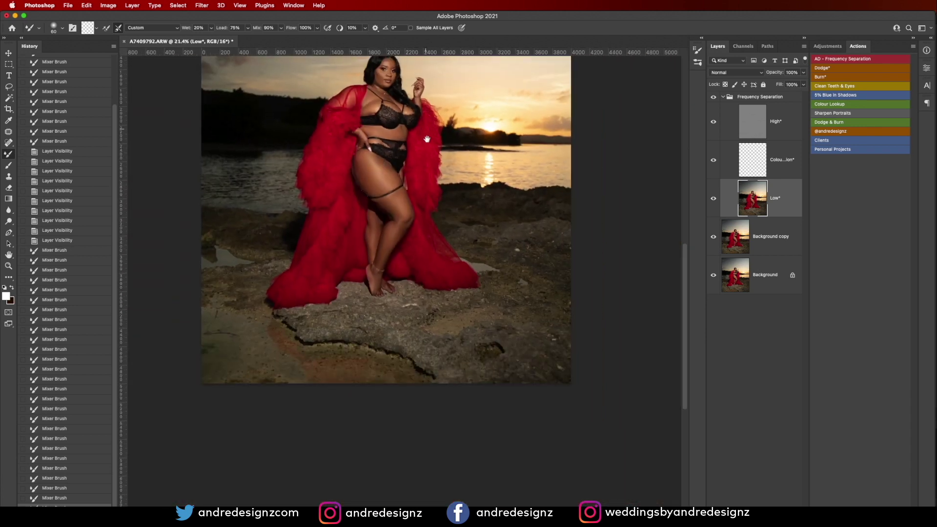
drag(424, 127, 451, 268)
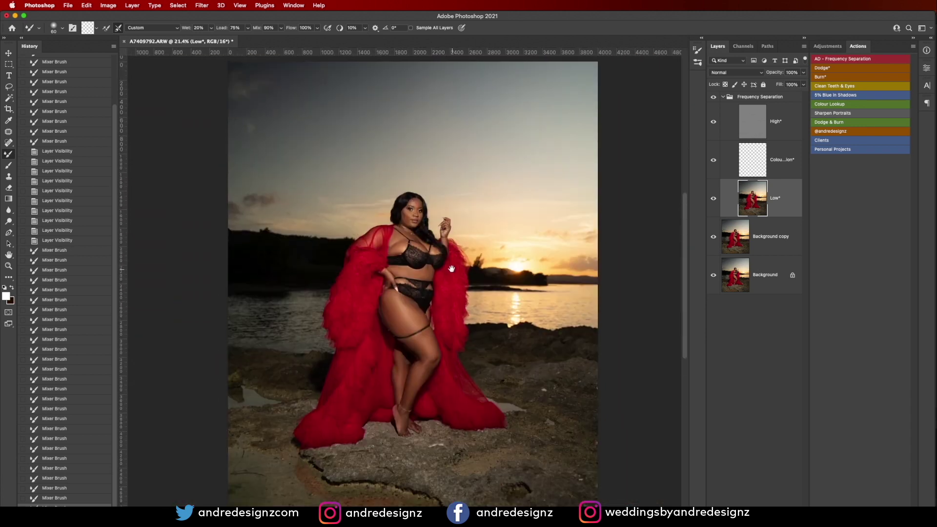
click(723, 97)
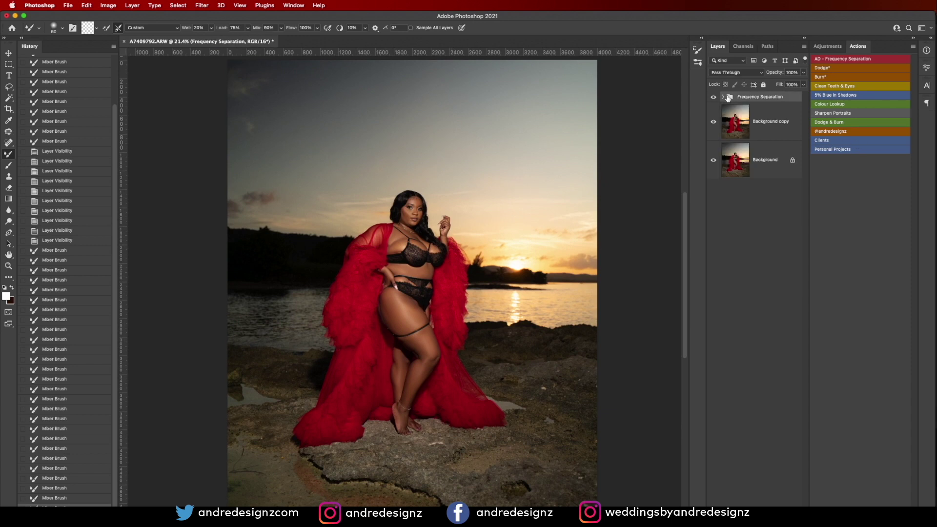
click(835, 68)
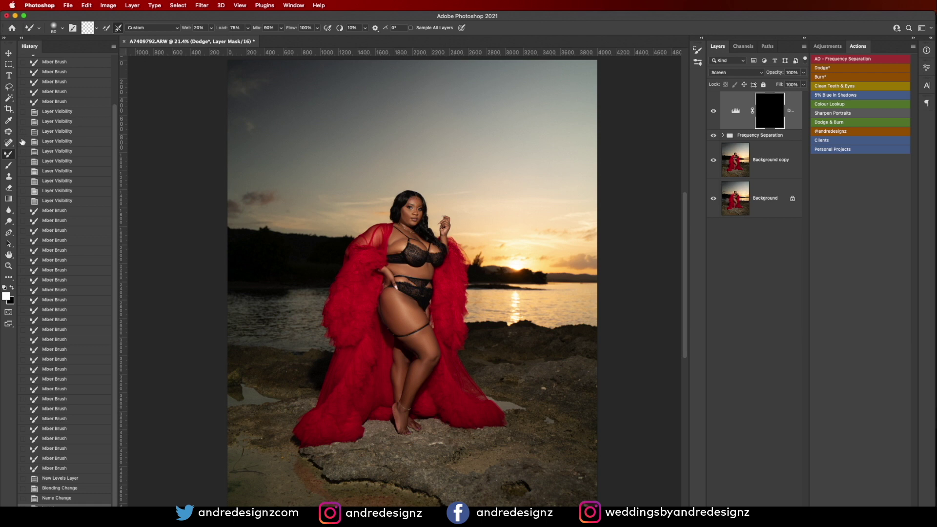
Step: Set up the regular Brush tool for painting on the Dodge mask with 1% flow and a size of 90
click(8, 165)
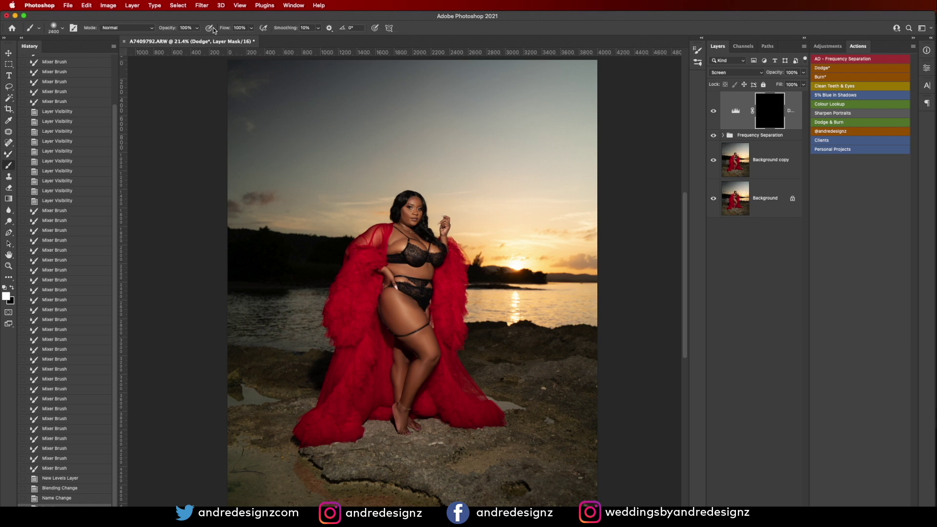
click(251, 27)
drag(253, 41, 211, 42)
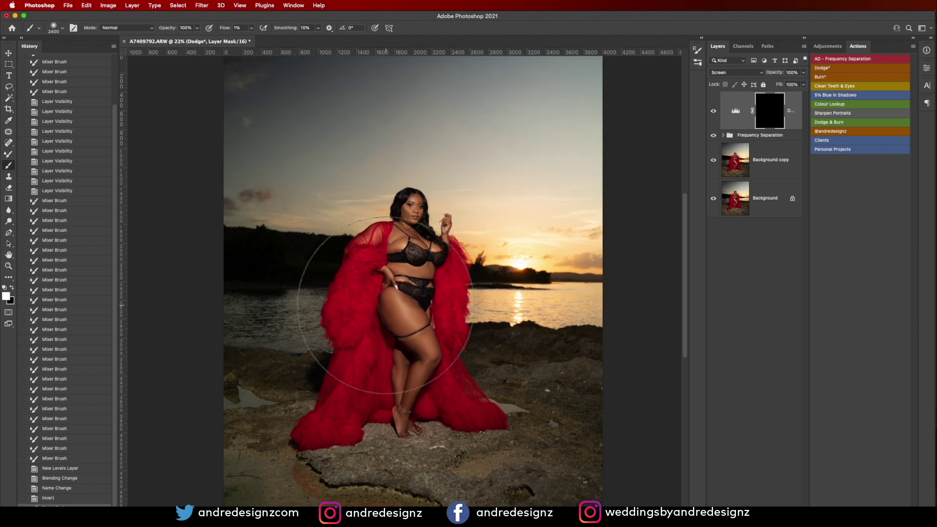
scroll(389, 300, up, 5)
key(bracketleft)
key(bracketleft)
key(bracketleft)
key(bracketleft)
key(bracketleft)
key(bracketleft)
key(bracketleft)
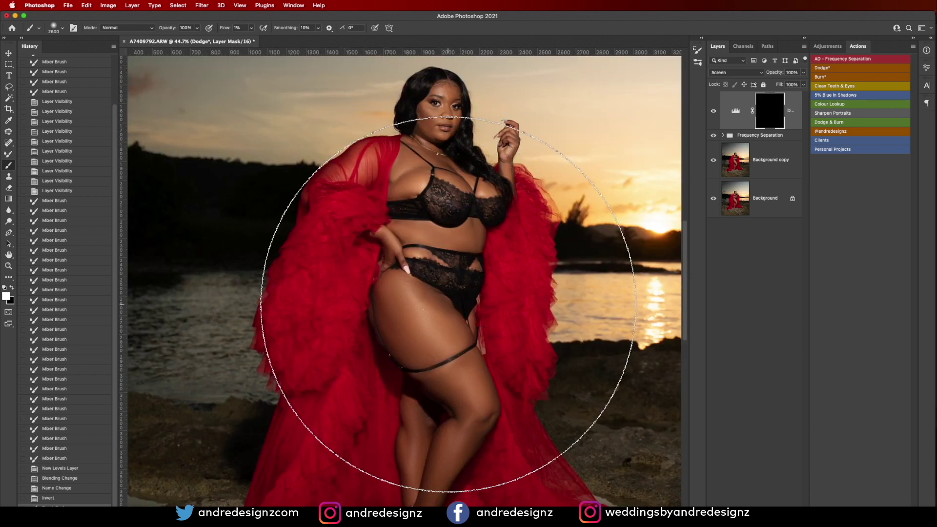
key(bracketleft)
key(bracketleft)
key(bracketleft)
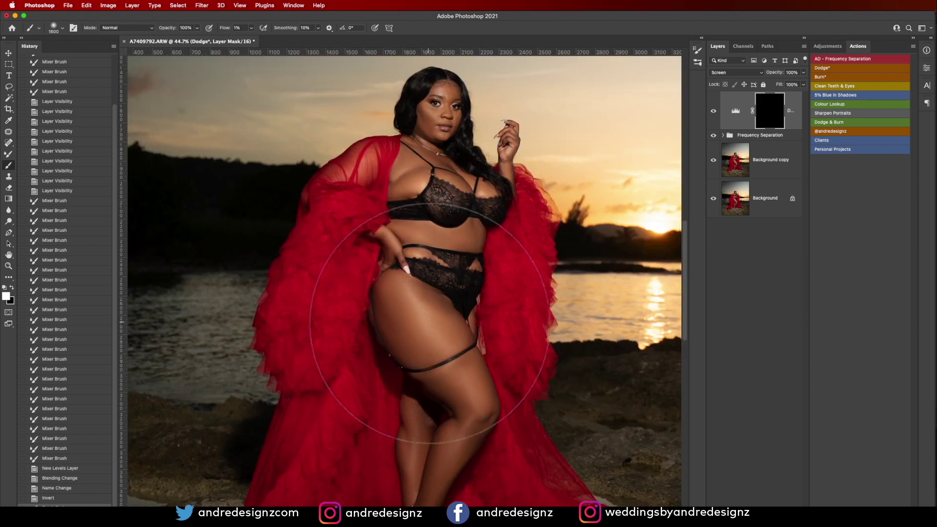
key(bracketleft)
key(bracketleft)
key(bracketleft)
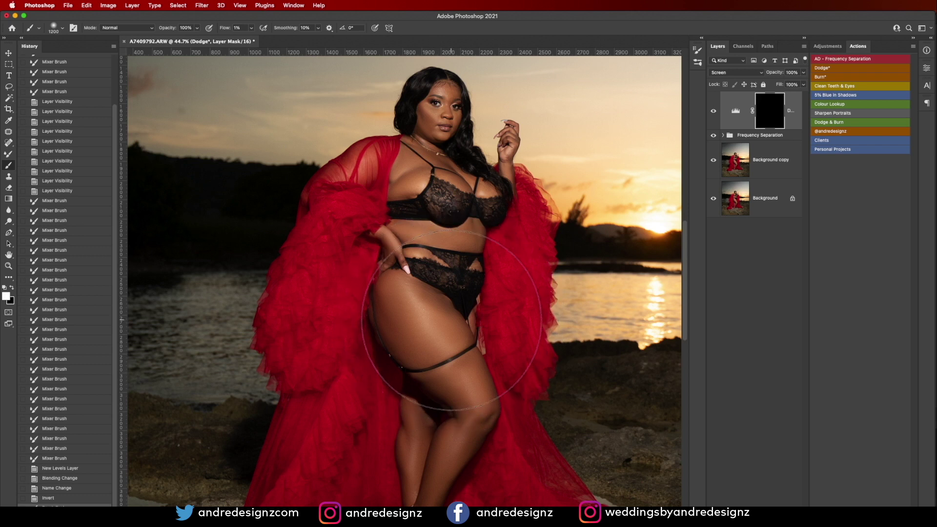
key(bracketleft)
key(bracketleft)
key(bracketleft)
key(bracketleft)
key(bracketleft)
key(bracketleft)
key(bracketleft)
key(bracketleft)
key(bracketleft)
key(bracketleft)
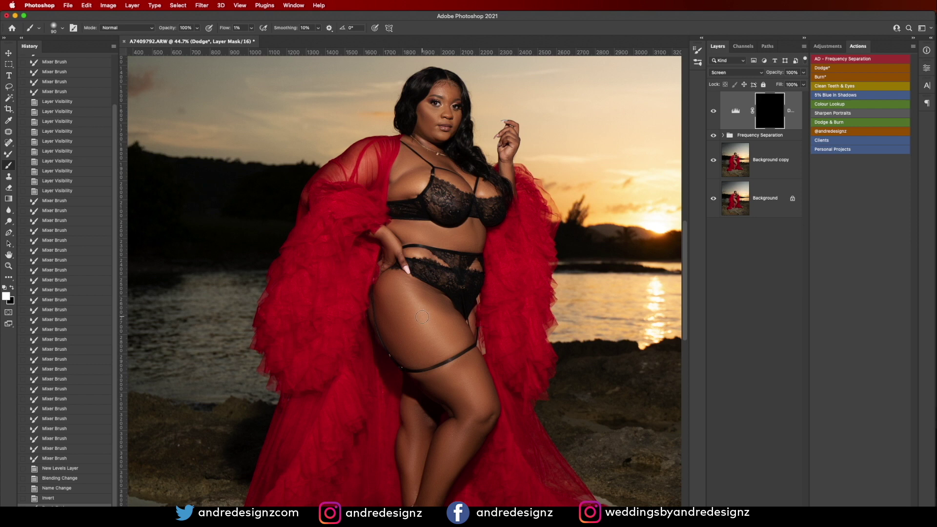
key(super+Tab)
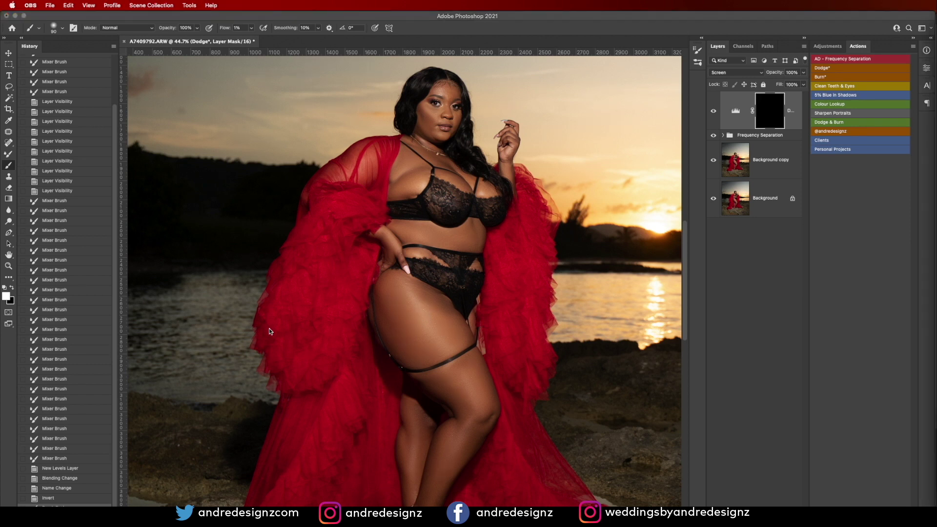
click(425, 327)
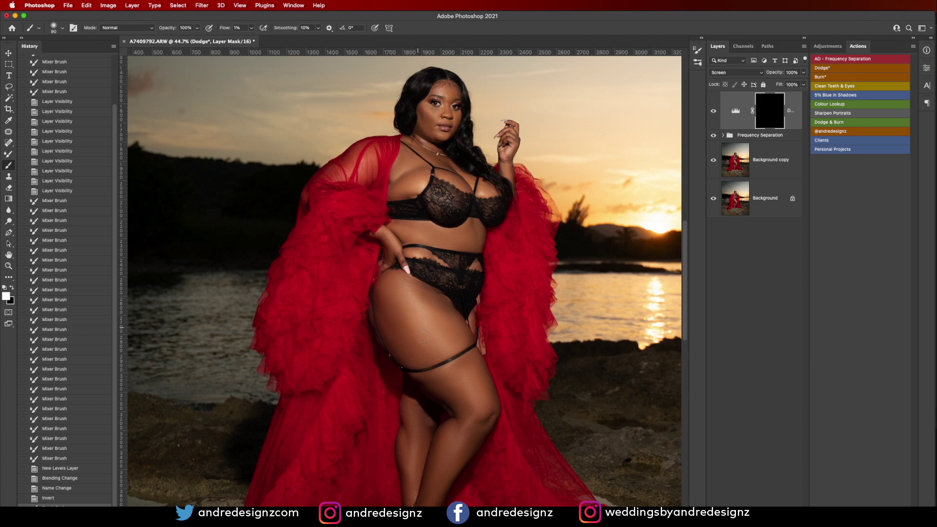
Step: Paint white on the Dodge mask to brighten the highlights along the front thigh down to the knee
mouse_move(432, 345)
mouse_down()
mouse_move(414, 307)
mouse_move(439, 344)
mouse_up()
mouse_move(419, 313)
mouse_down()
mouse_move(466, 365)
mouse_move(481, 407)
mouse_up()
mouse_move(455, 375)
mouse_down()
mouse_move(506, 386)
mouse_move(517, 251)
mouse_up()
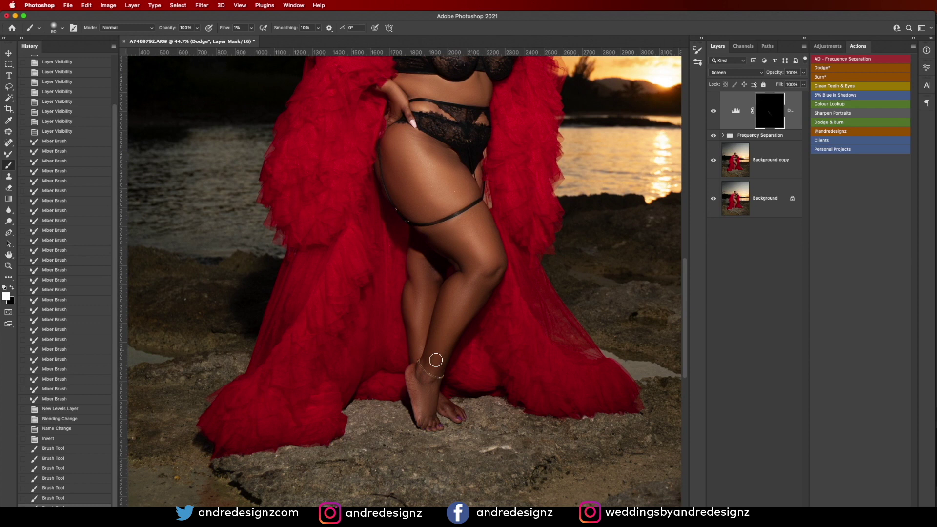
Step: Dodge the highlights on the shin, rear lower leg and upper hip, and compare the result with the Dodge layer hidden and shown
mouse_move(471, 286)
mouse_down()
mouse_move(473, 239)
mouse_move(473, 261)
mouse_up()
drag(473, 261, 476, 286)
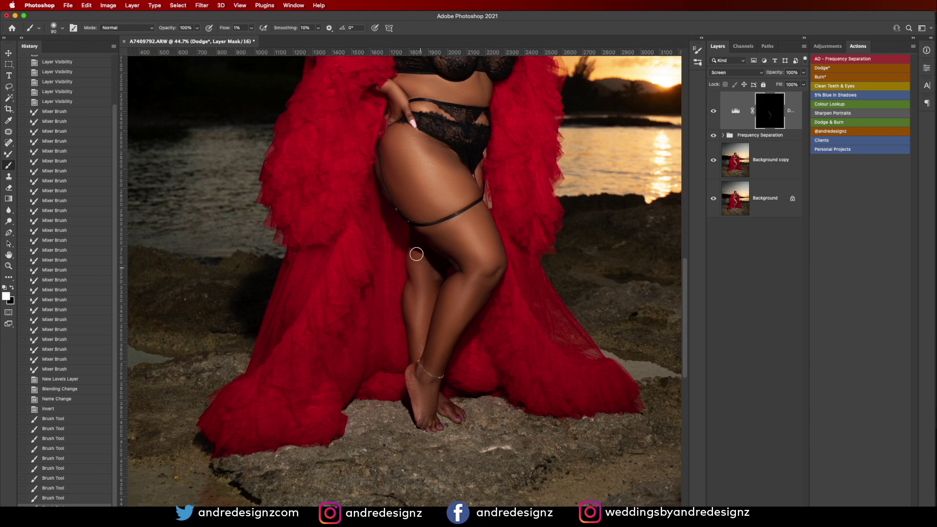
mouse_move(420, 309)
mouse_down()
mouse_move(419, 357)
mouse_move(435, 369)
mouse_up()
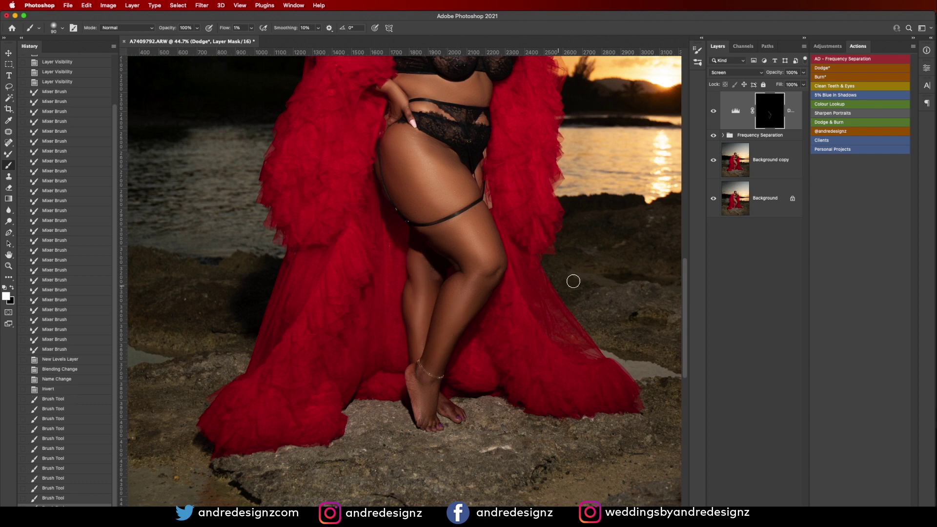
click(407, 151)
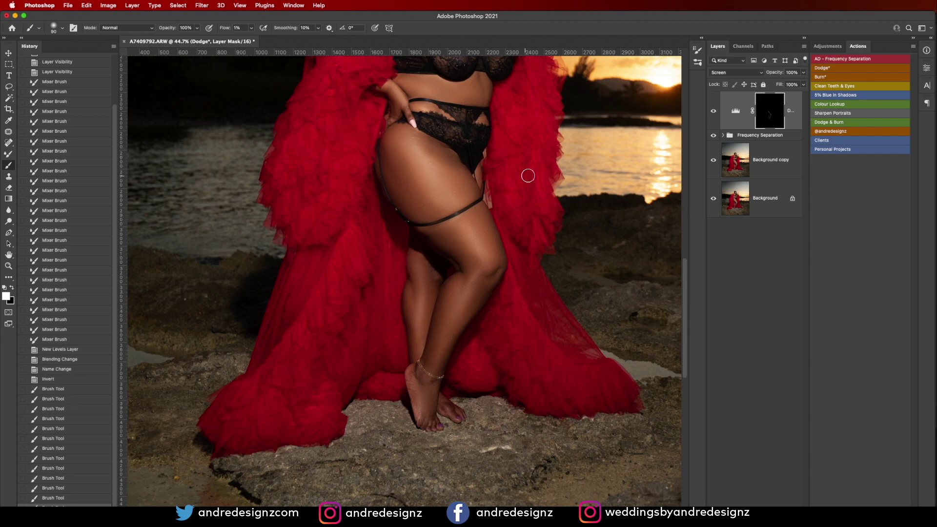
click(713, 111)
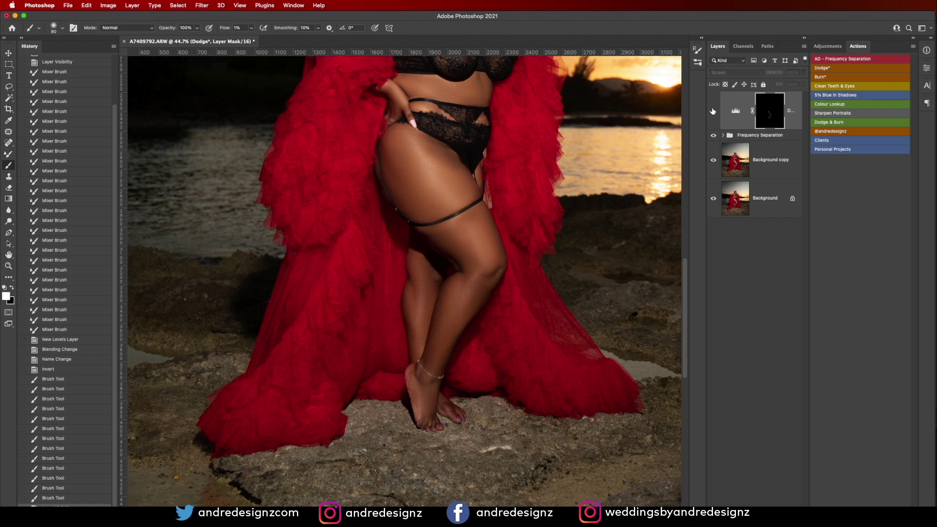
click(712, 112)
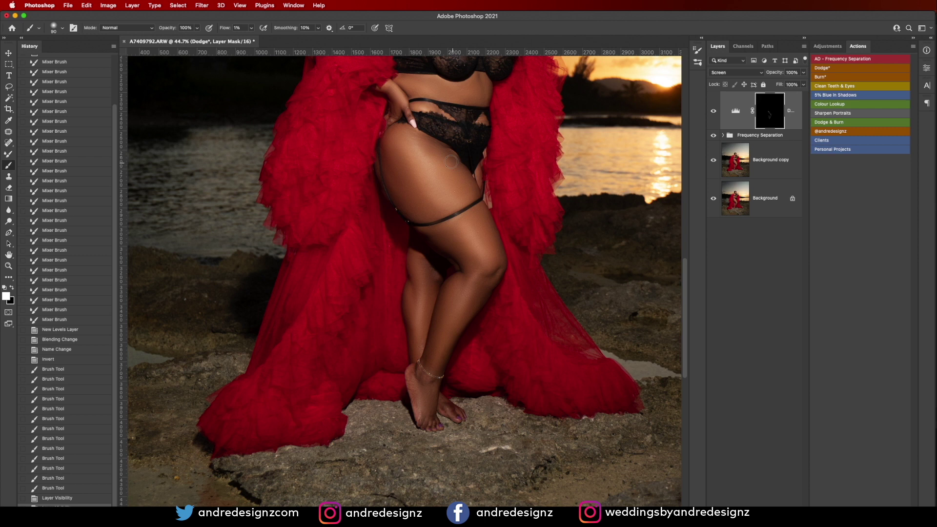
Step: Paint more white on the Dodge mask to brighten the upper thigh, hip and the area above the knee
mouse_move(445, 153)
mouse_down()
mouse_move(457, 164)
mouse_move(442, 147)
mouse_move(415, 142)
mouse_move(418, 189)
mouse_move(434, 208)
mouse_up()
mouse_move(397, 161)
mouse_down()
mouse_move(401, 189)
mouse_move(444, 217)
mouse_move(458, 210)
mouse_up()
mouse_move(479, 247)
mouse_down()
mouse_move(477, 271)
mouse_move(424, 237)
mouse_move(461, 199)
mouse_up()
scroll(457, 204, down, 5)
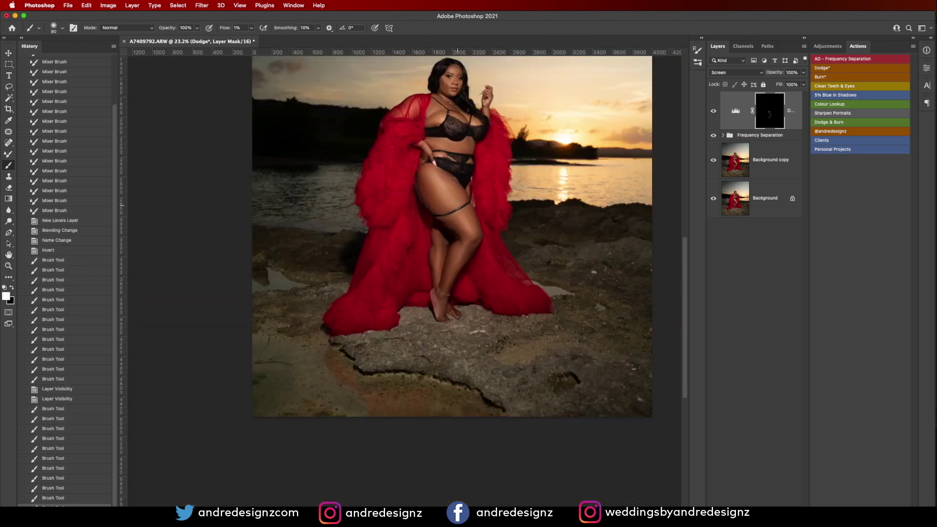
Step: Examine the dodged portrait both close up on the face and torso and as a full figure
scroll(420, 226, up, 6)
scroll(421, 226, up, 4)
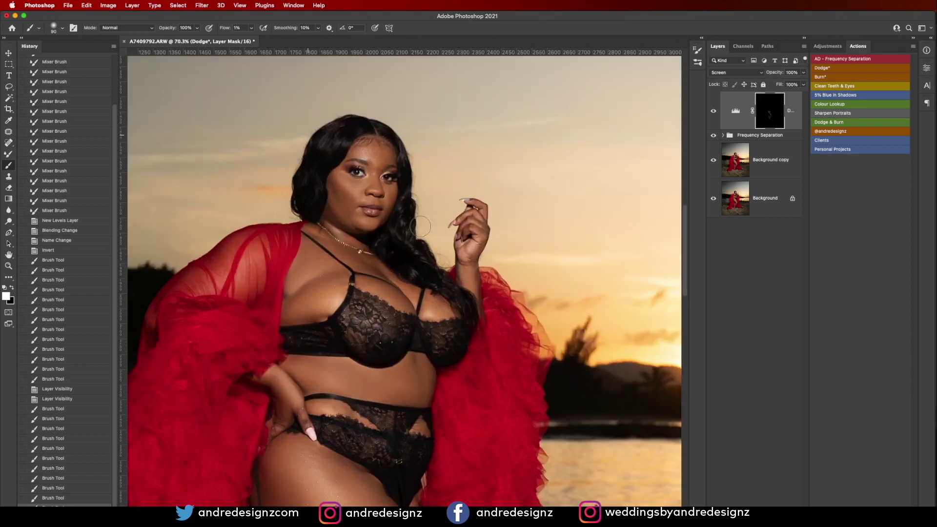
scroll(421, 226, down, 2)
scroll(421, 226, down, 4)
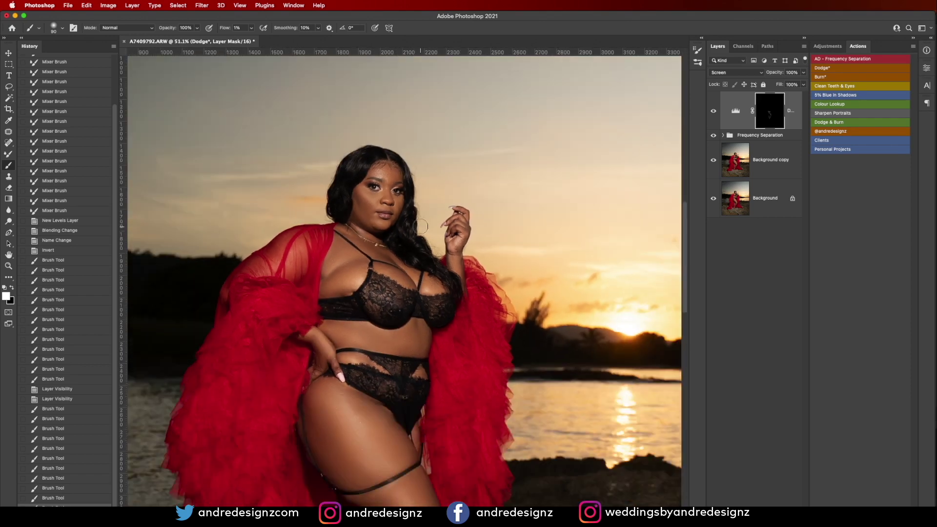
scroll(421, 226, up, 2)
scroll(421, 226, down, 3)
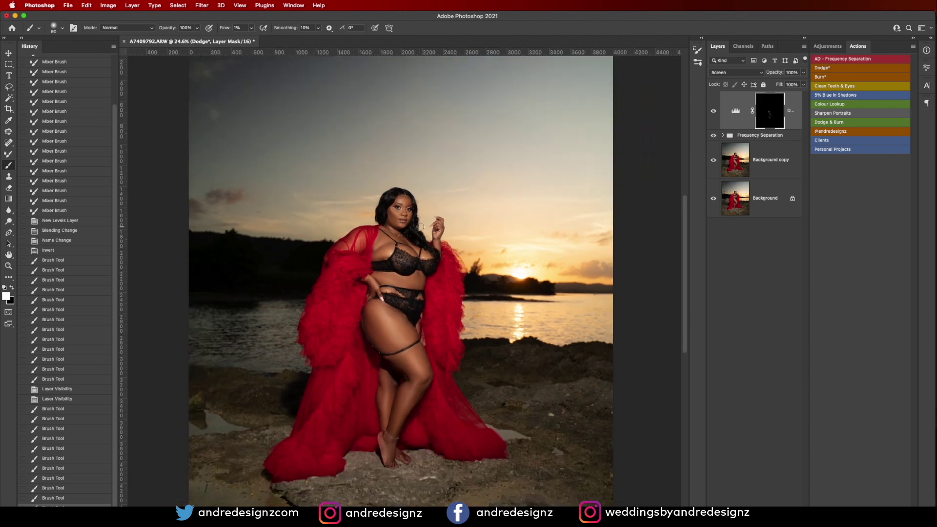
scroll(420, 227, up, 1)
scroll(420, 226, up, 2)
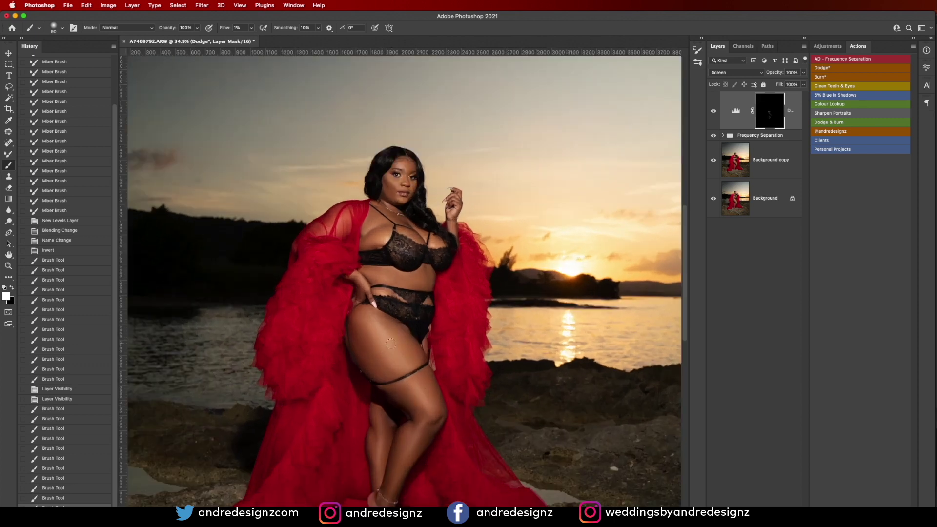
Step: Compare the portrait with the Dodge layer hidden and shown, leaving the layer on
click(714, 112)
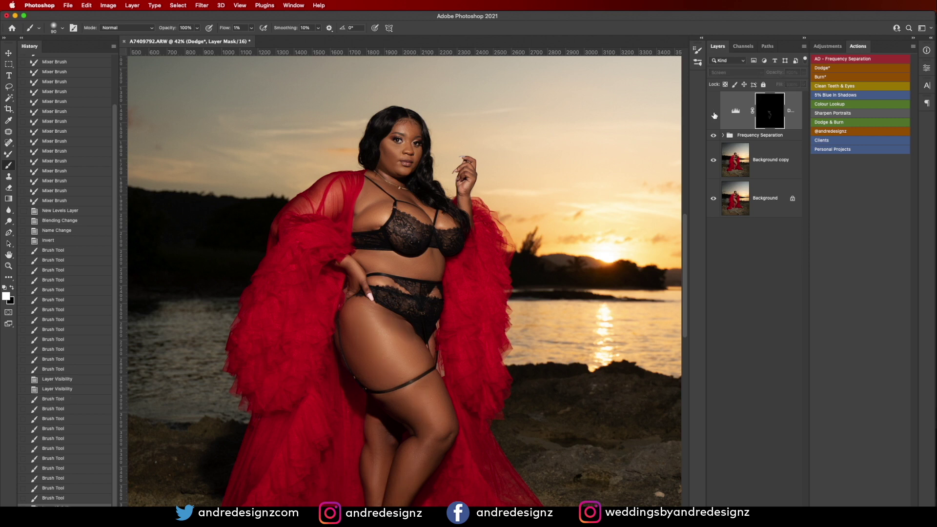
click(713, 112)
click(713, 112)
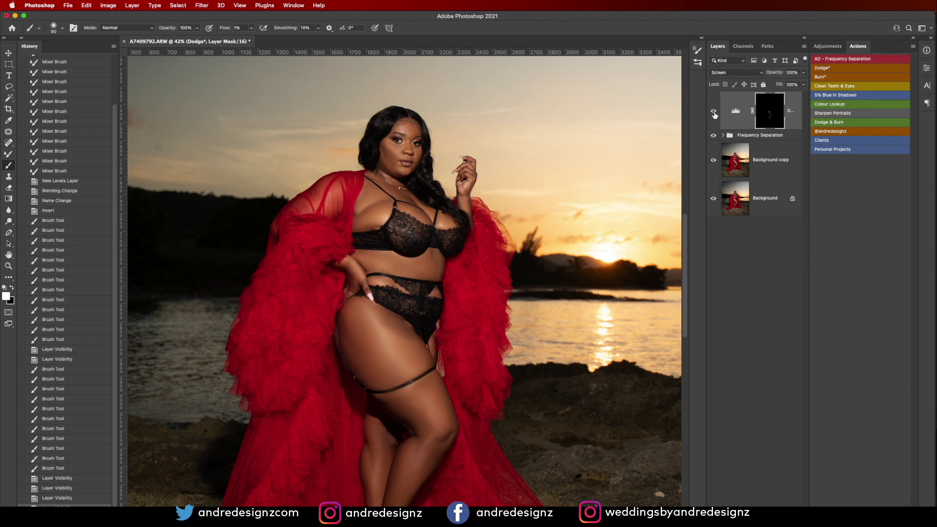
click(713, 111)
scroll(508, 248, down, 4)
scroll(508, 247, up, 1)
scroll(508, 248, down, 1)
Step: Stamp all visible layers into a new layer above the Dodge layer and duplicate the stamped layer
click(794, 116)
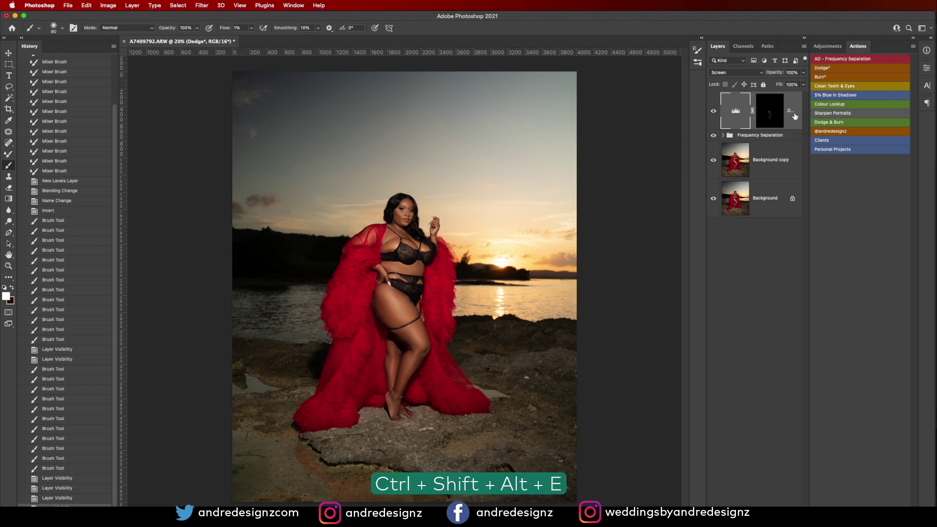
key(ctrl+shift+alt+e)
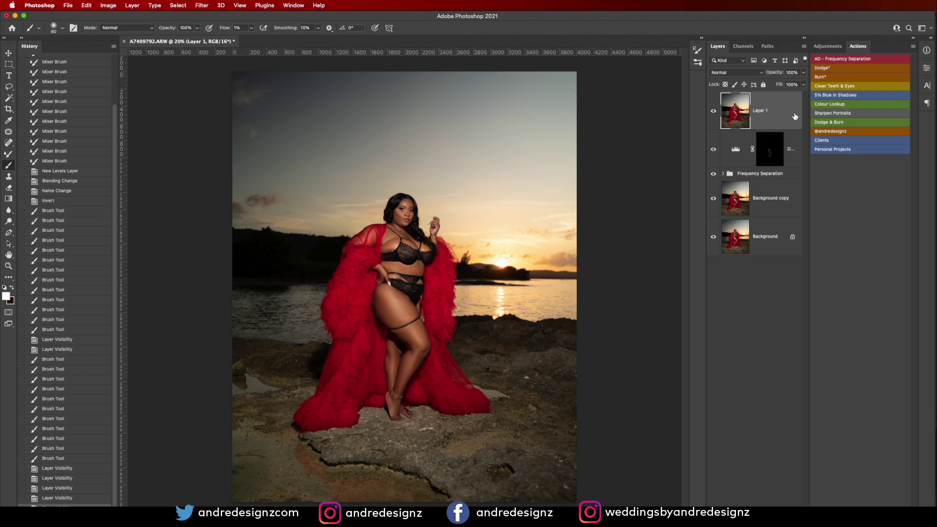
key(ctrl+j)
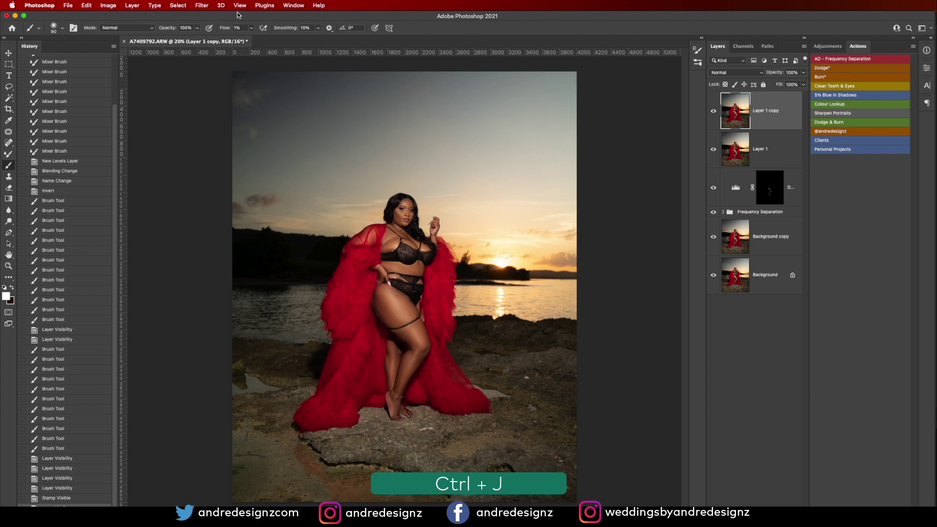
Step: Open the duplicated layer in the Camera Raw Filter and apply the Auto tonal adjustments
click(202, 5)
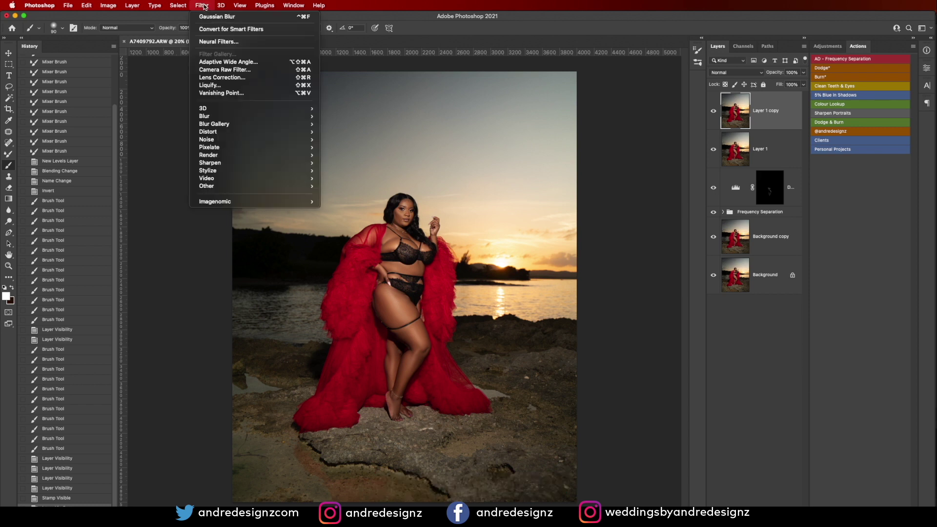
click(229, 70)
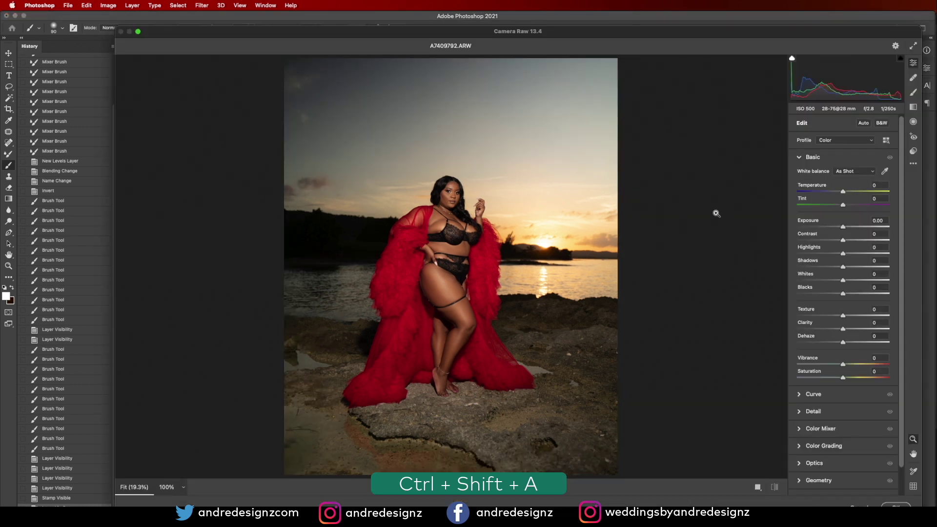
click(865, 122)
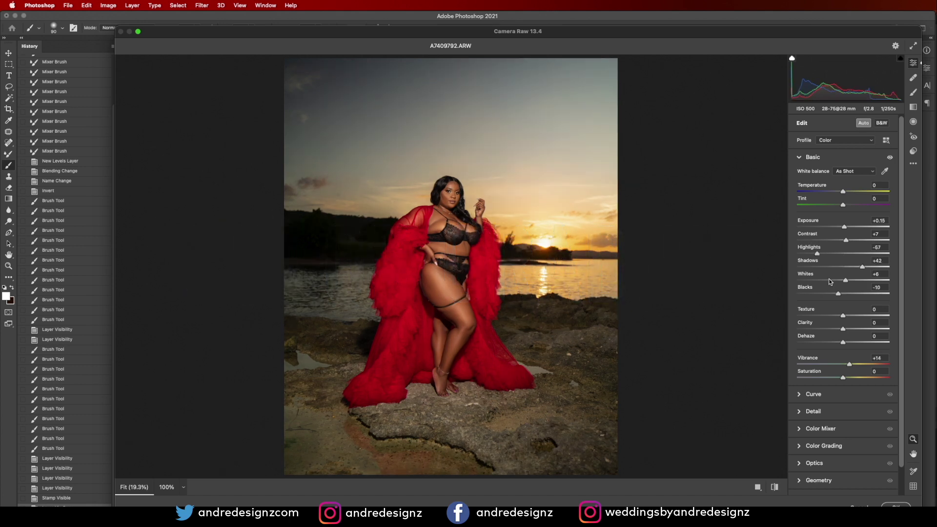
Step: Lower the Blue Primary hue slightly in the Camera Raw Calibration settings
scroll(902, 254, down, 2)
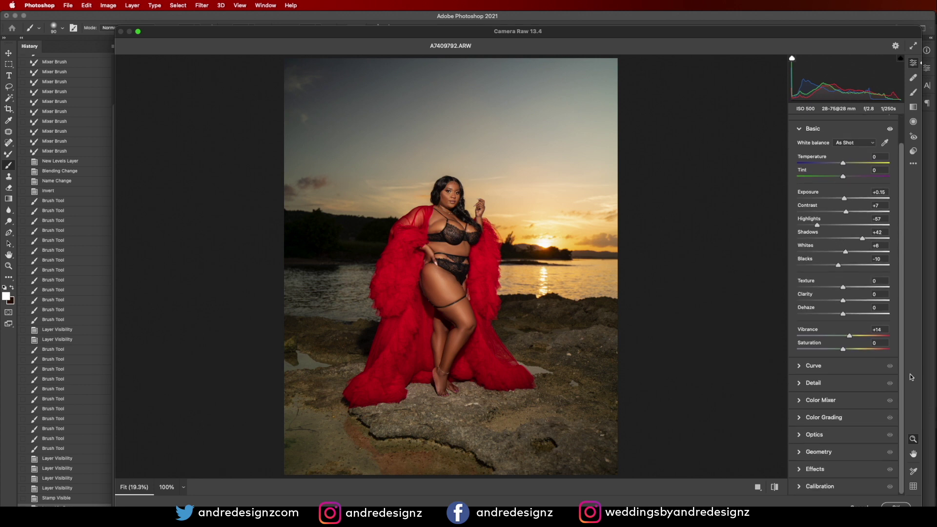
click(800, 487)
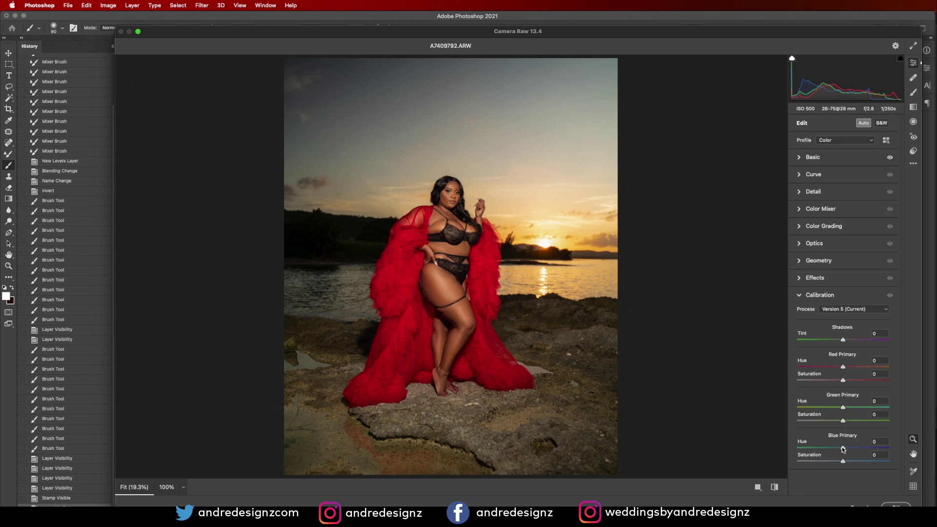
drag(842, 448, 839, 449)
Step: Set Dehaze to +12, Highlights to -61 and Shadows to +56 in the Basic adjustments
click(800, 158)
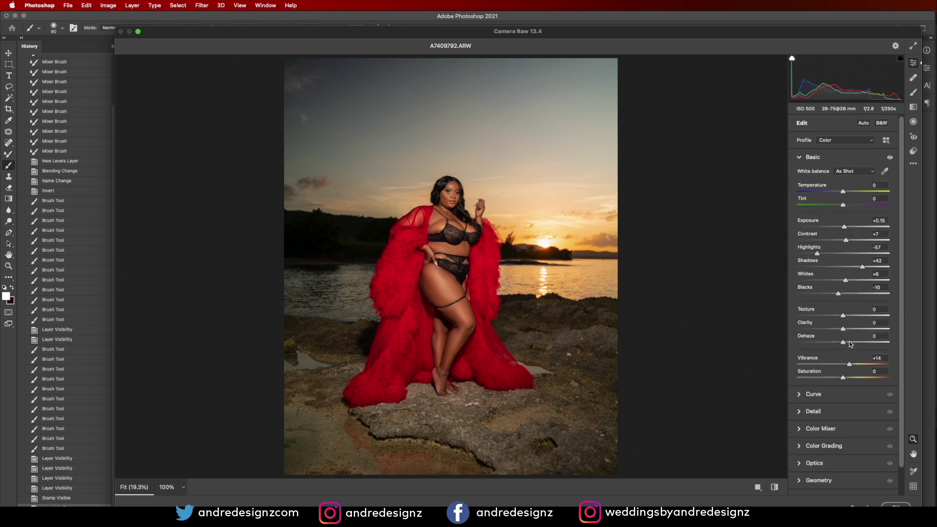
drag(843, 344, 849, 346)
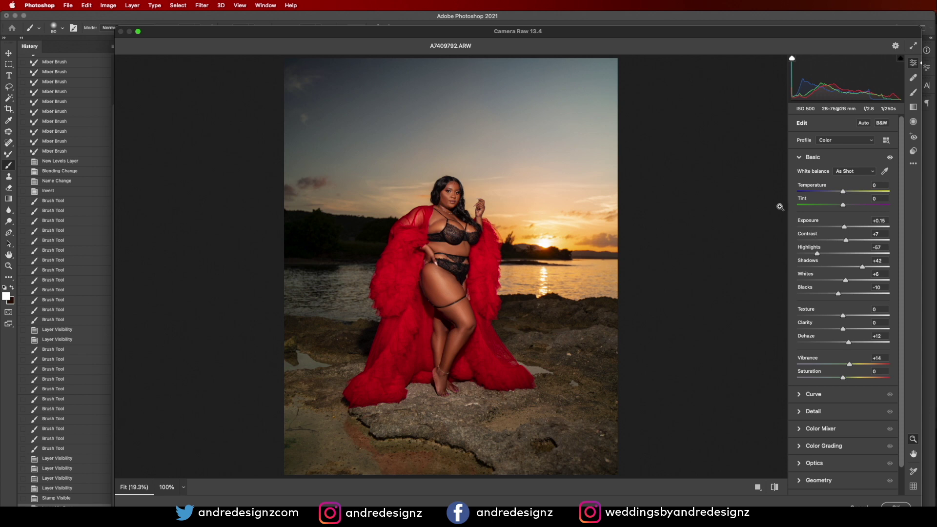
mouse_move(818, 255)
mouse_down()
mouse_move(837, 255)
mouse_move(781, 264)
mouse_move(839, 265)
mouse_move(775, 279)
mouse_move(814, 272)
mouse_up()
drag(862, 268, 869, 270)
Step: Increase the saturation of the blues in the Color Mixer
scroll(905, 326, down, 1)
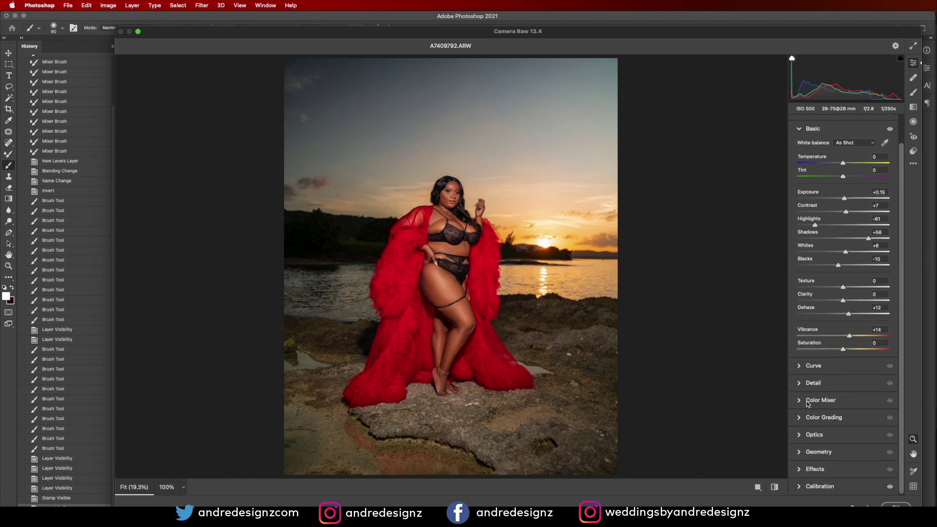
click(800, 402)
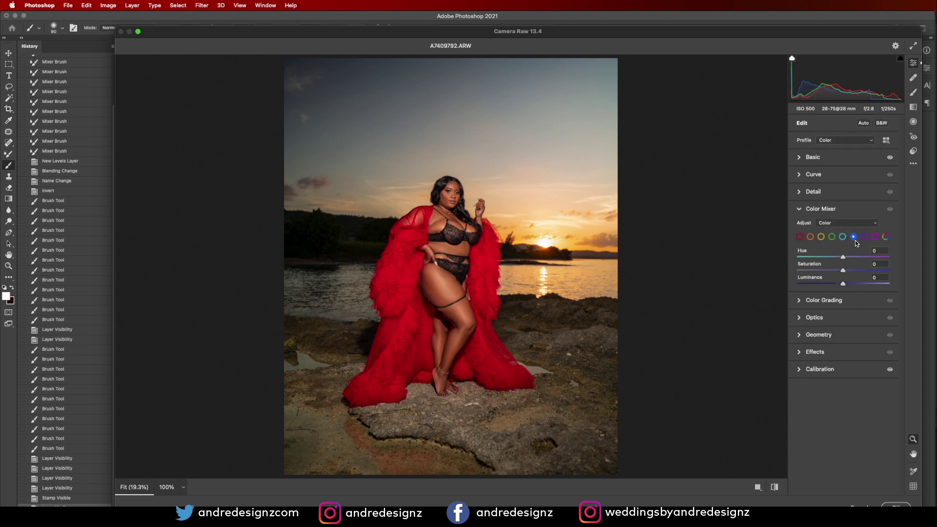
drag(843, 271, 862, 281)
Step: Add shadow, midtone and highlight points to the point curve, with the shadow point at input 54, output 58
click(801, 174)
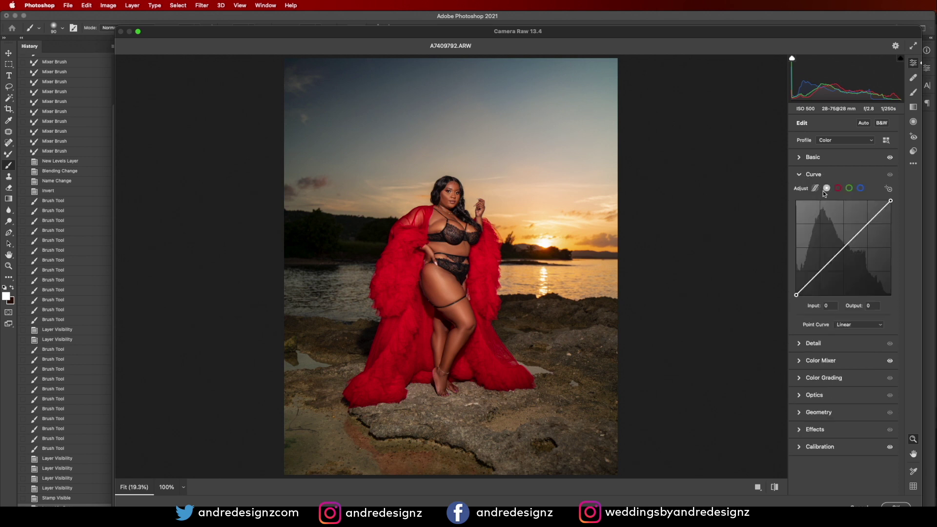
drag(842, 246, 871, 220)
drag(813, 277, 816, 272)
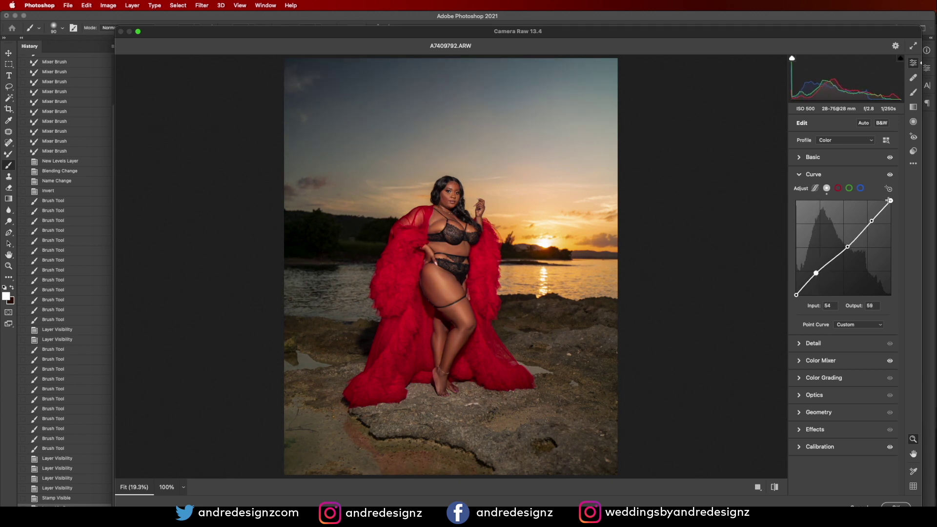
Step: Compare the image with the Curve adjustment switched off and on, and check the point curve presets
click(890, 175)
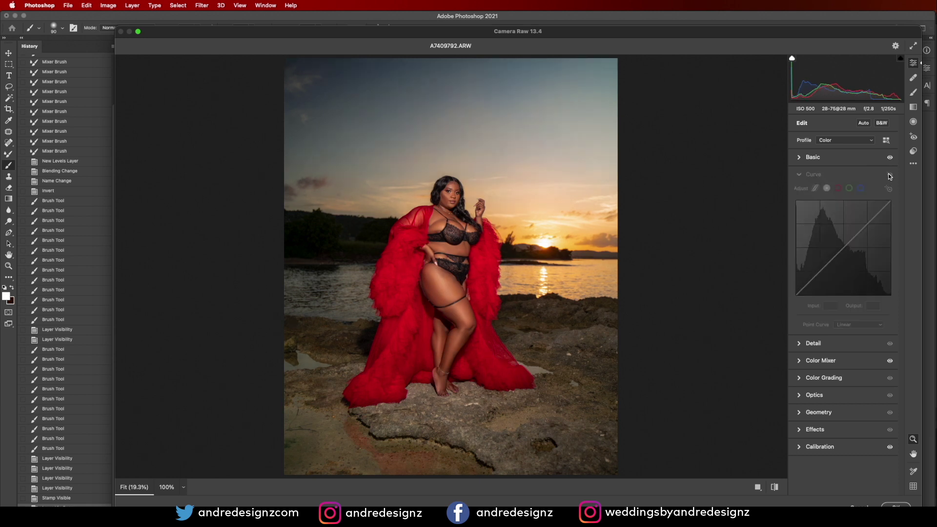
click(895, 176)
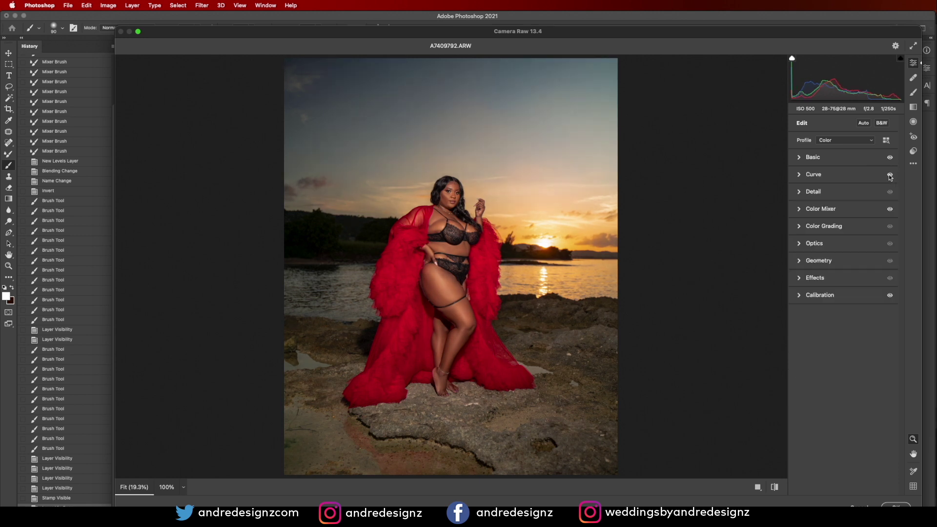
click(890, 176)
click(891, 176)
click(891, 177)
click(892, 178)
click(808, 176)
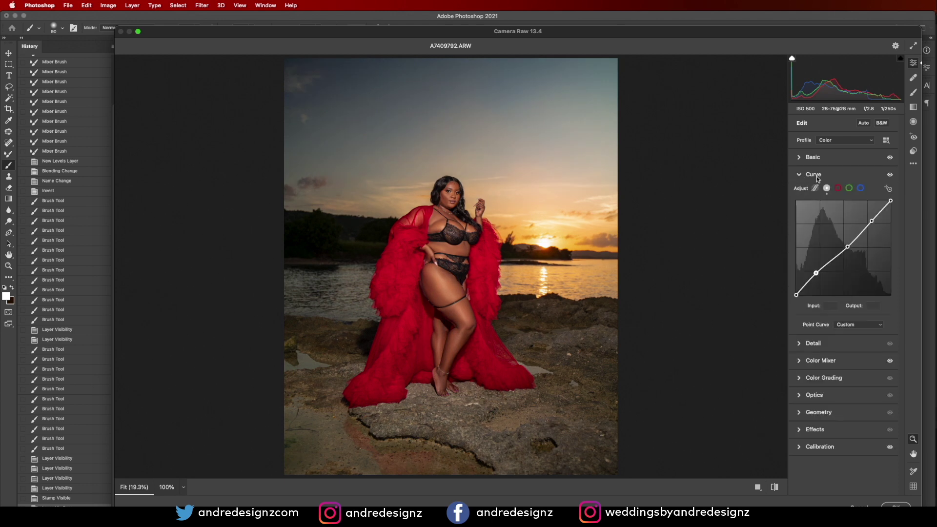
click(868, 319)
click(868, 324)
click(890, 175)
click(891, 176)
click(890, 176)
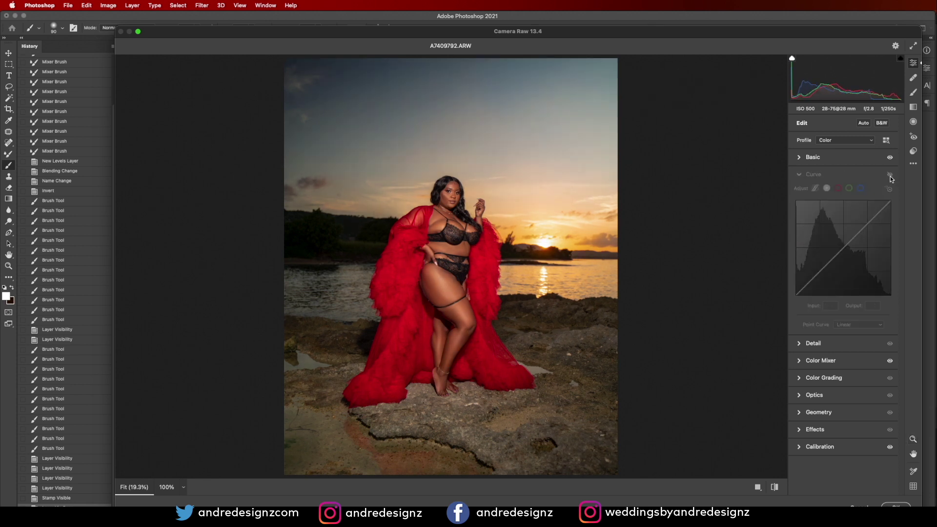
click(891, 176)
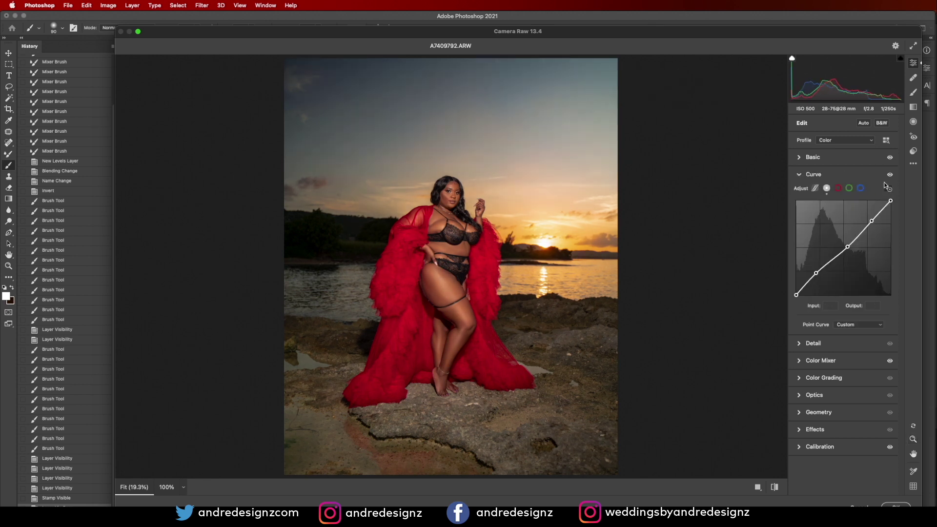
Step: Check the parametric curve, compare the image without the Curve adjustment, and return to the point curve
click(818, 189)
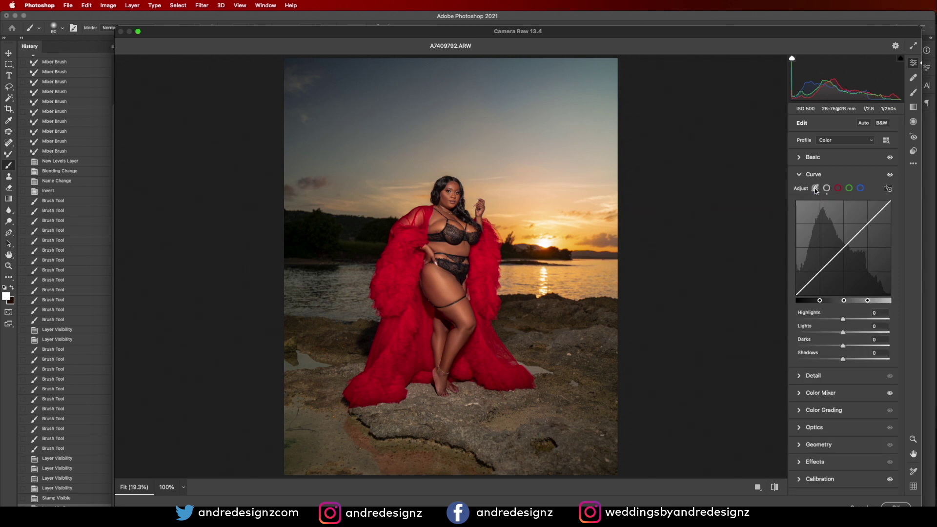
click(891, 176)
click(890, 176)
click(891, 176)
click(891, 176)
click(826, 189)
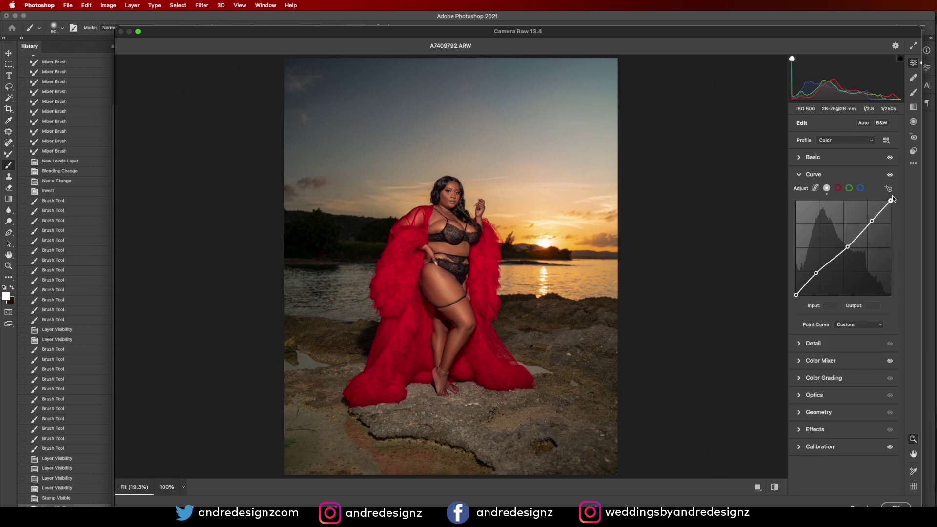
click(914, 166)
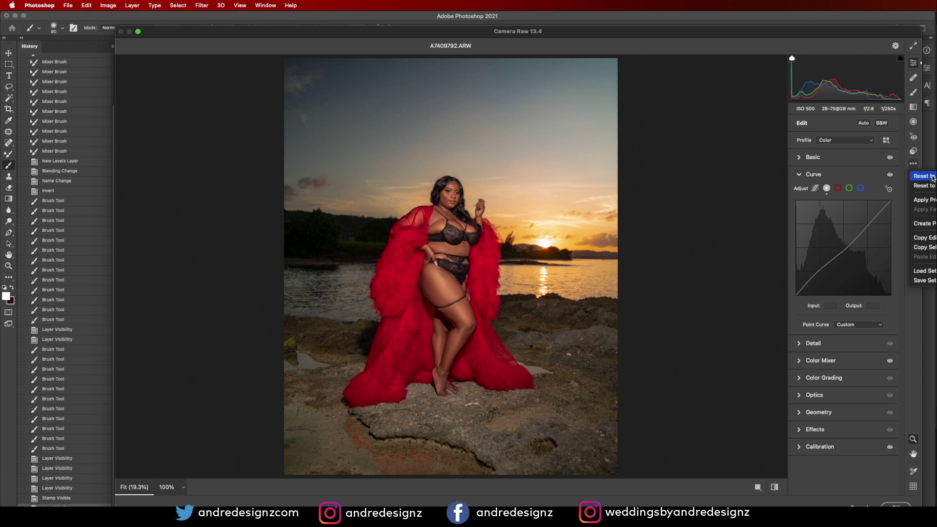
click(844, 246)
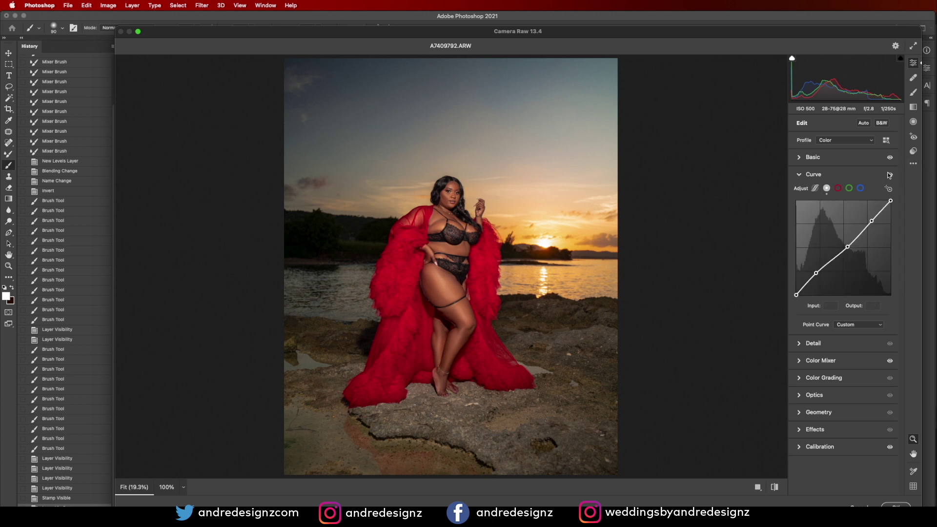
Step: Move the midtone, highlight and shadow curve points back toward the diagonal, with the shadow point at input 65, output 65
click(803, 176)
click(804, 177)
drag(847, 246, 843, 246)
click(871, 221)
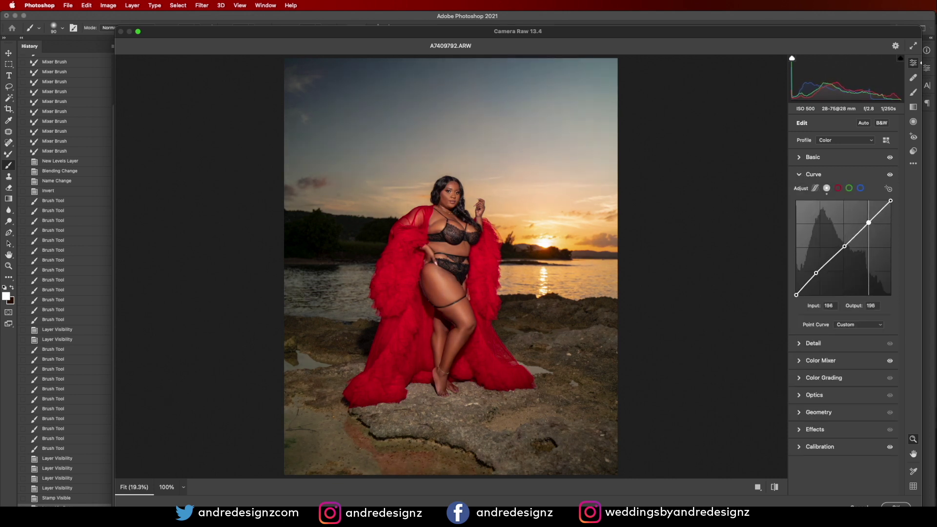
drag(815, 273, 820, 270)
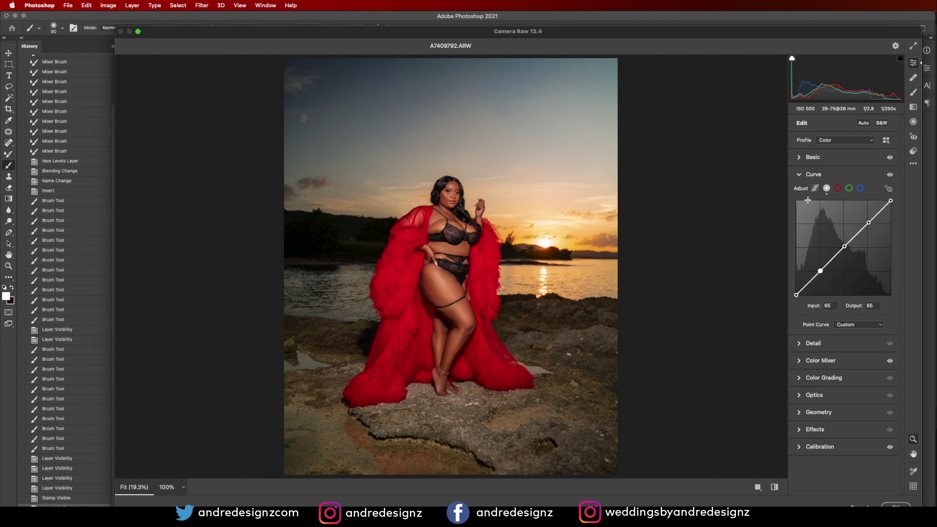
Step: Save the current Camera Raw settings with the Default subset as an XMP file under a custom name in the Settings folder
click(799, 175)
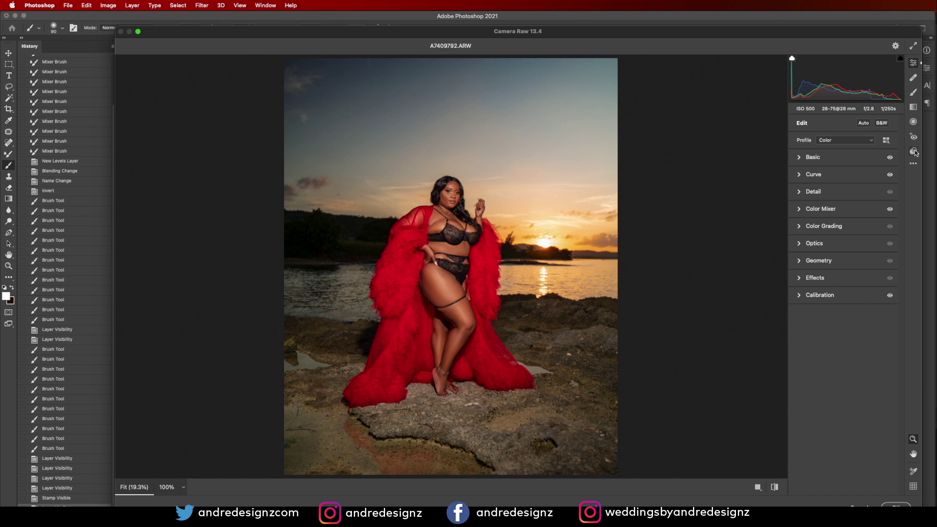
click(913, 164)
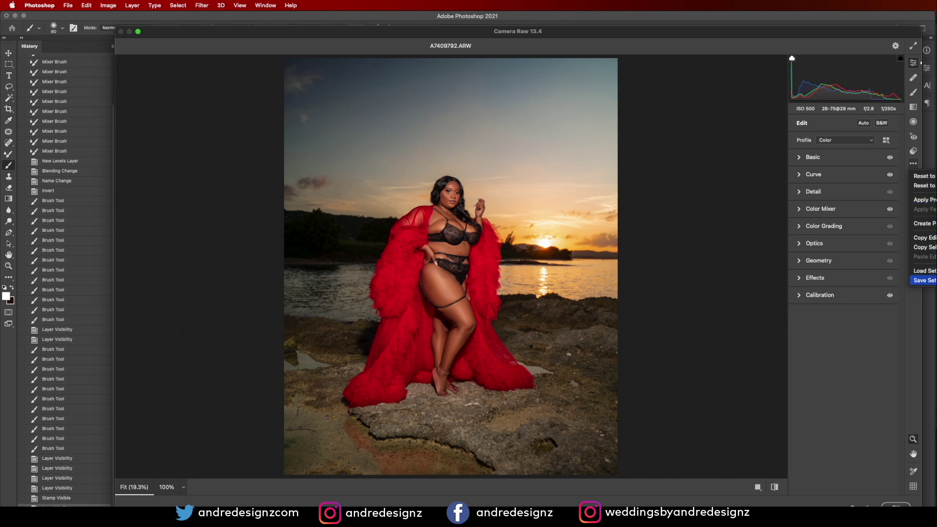
click(923, 280)
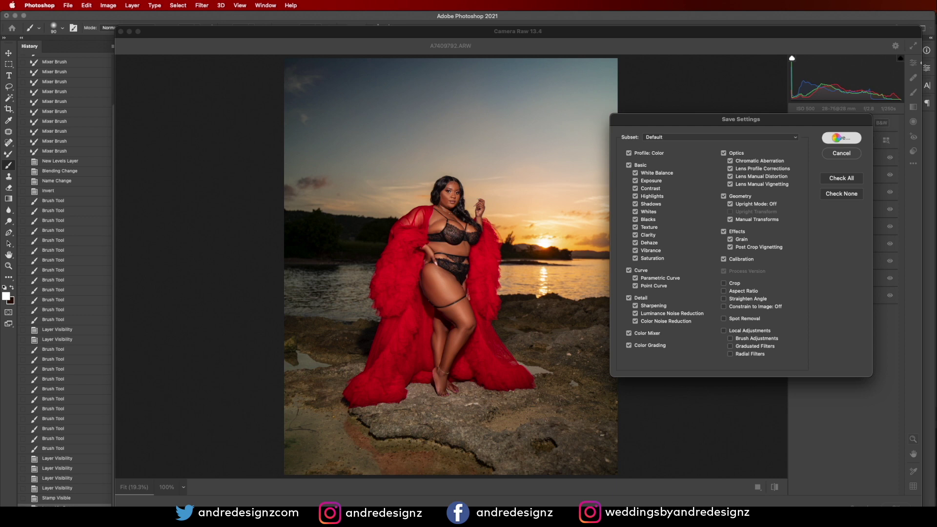
click(837, 139)
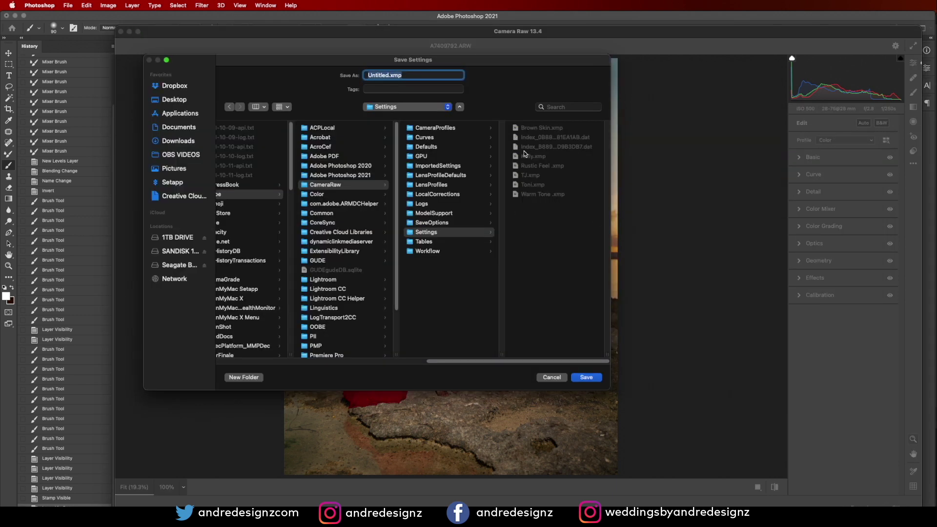
key(Left)
key(Delete)
key(Delete)
key(Delete)
key(Delete)
key(Delete)
key(Delete)
key(Delete)
text(Sandia)
click(581, 375)
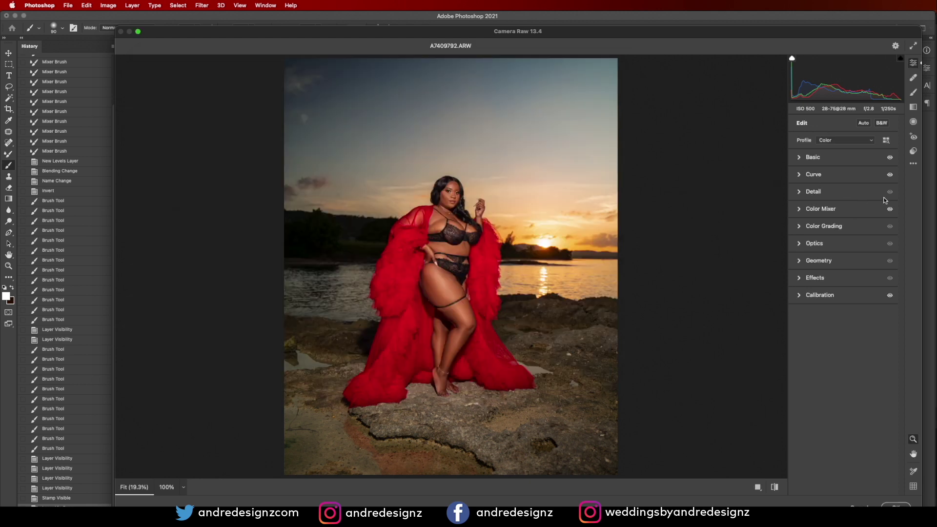
Step: Check where saved settings can be loaded from, and look through the presets list down to User Presets
click(913, 151)
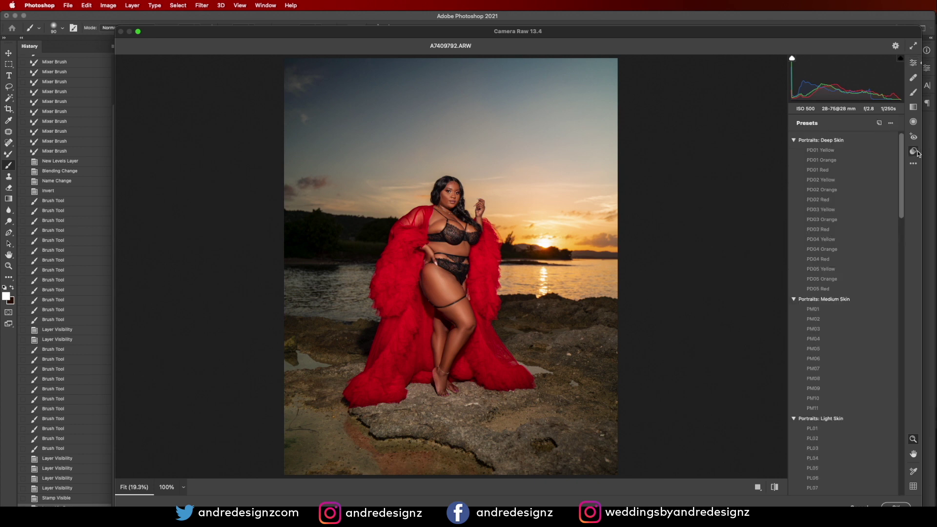
click(914, 163)
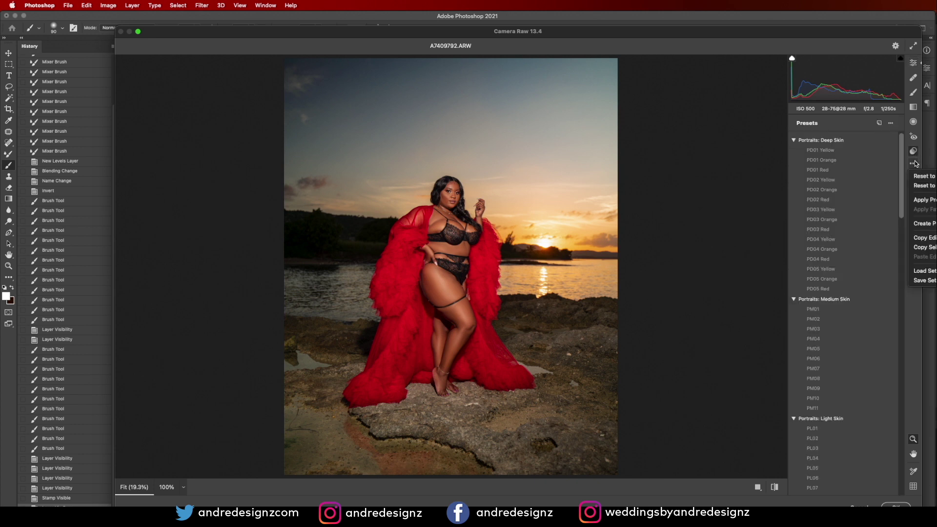
click(933, 272)
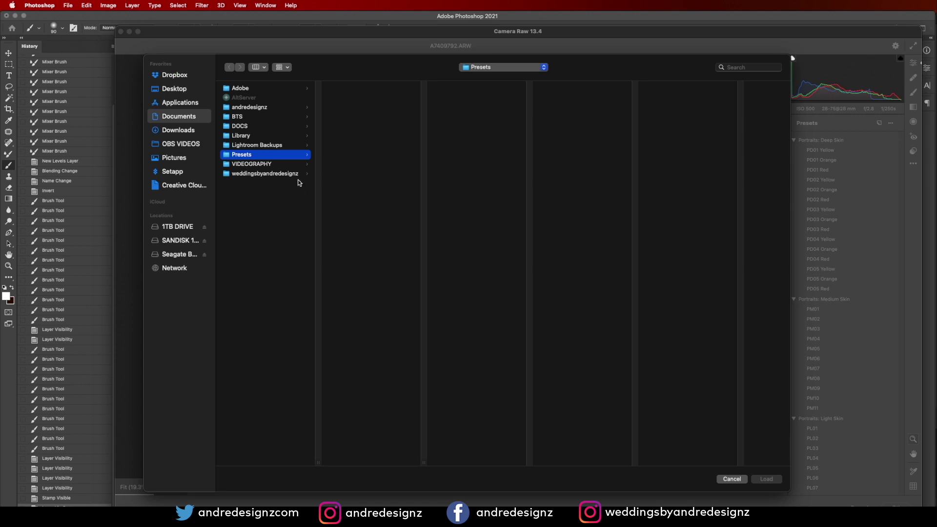
click(732, 479)
drag(904, 209, 904, 488)
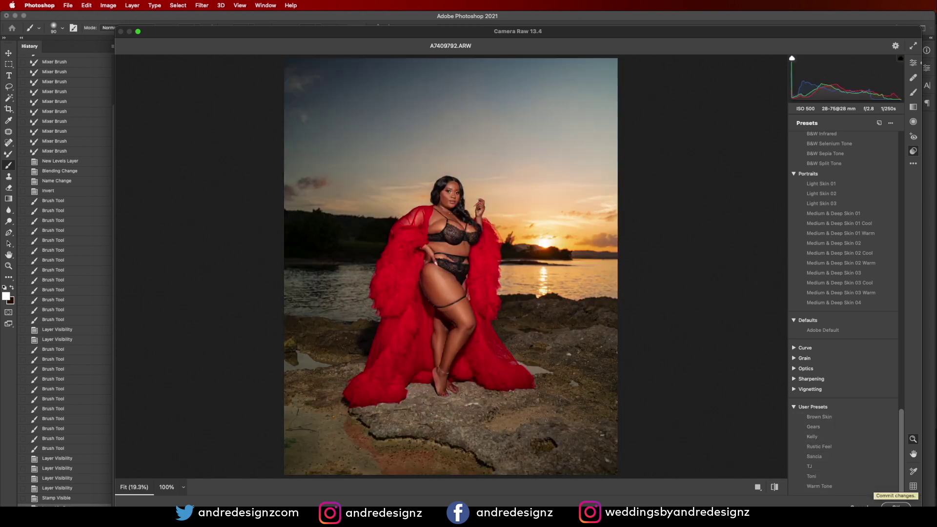
Step: Apply the Camera Raw grade and compare the image with Layer 1 copy hidden and shown
click(896, 504)
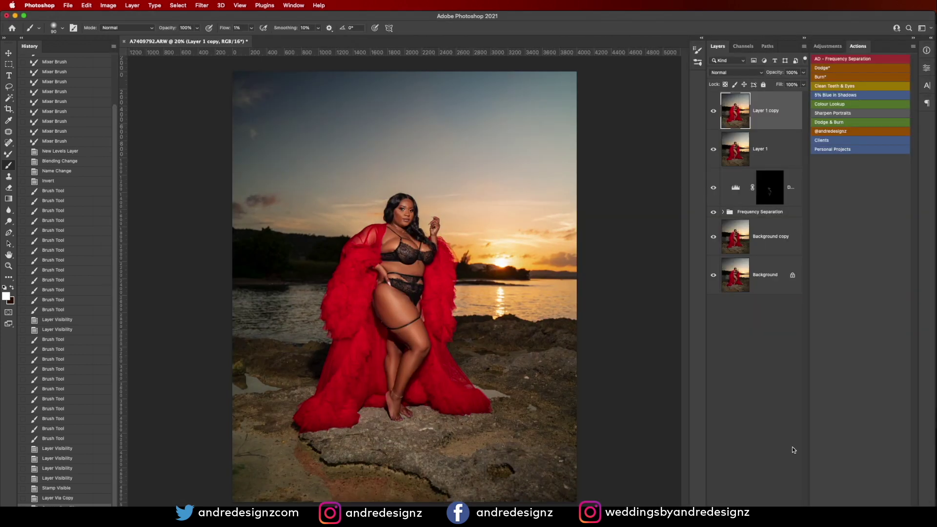
click(713, 113)
click(713, 113)
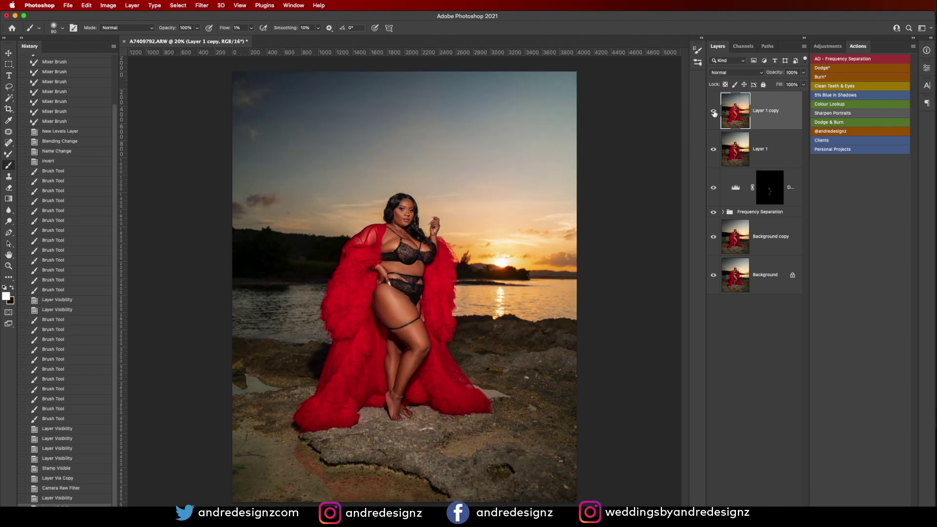
click(714, 113)
click(713, 113)
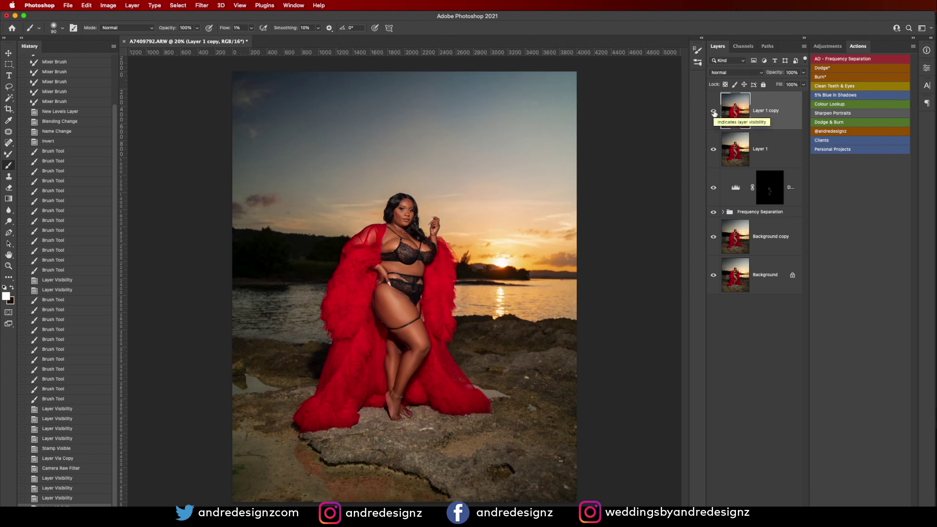
Step: Delete the old Frequency Separation group and run the AD - Frequency Separation action above Layer 1 copy with a 6.4 pixel Gaussian Blur
click(782, 212)
key(Delete)
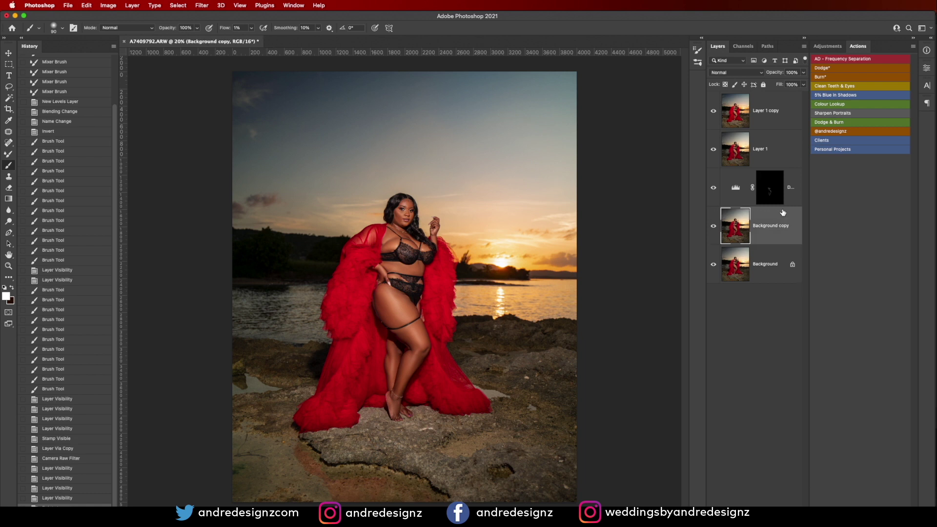
click(765, 124)
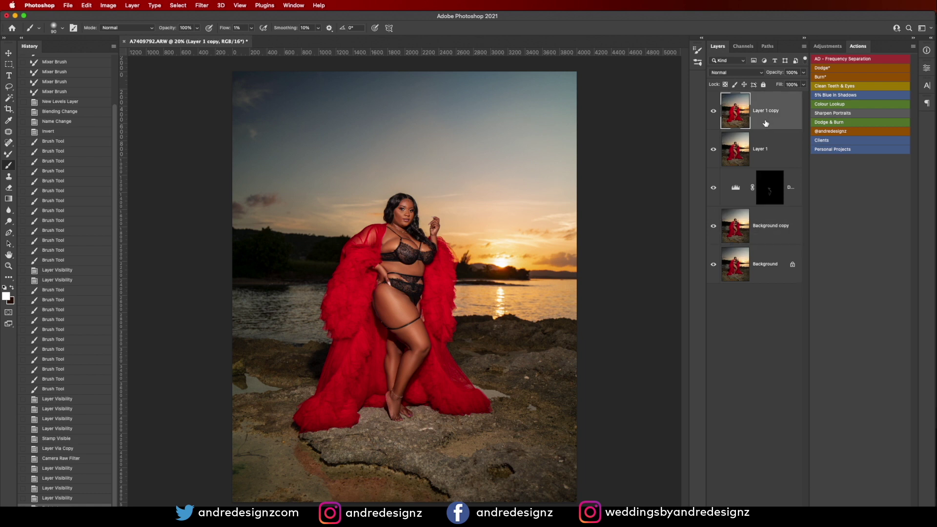
click(846, 59)
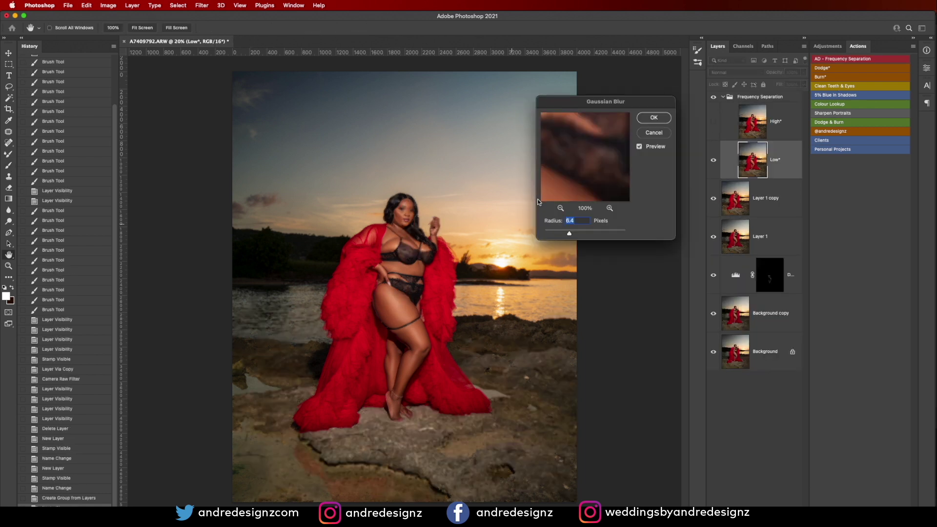
click(654, 118)
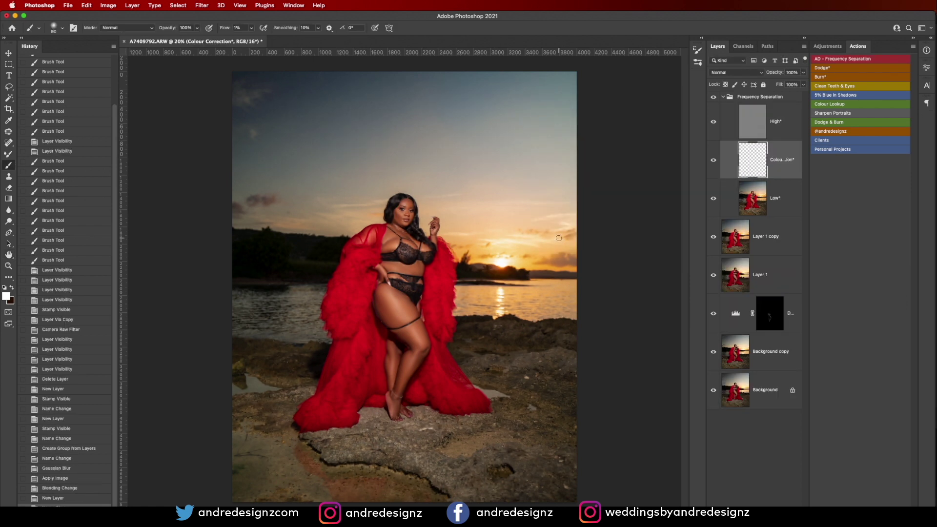
Step: Smooth the skin on the subject's thigh on the Low* layer using the Mixer Brush at 20% wet, 75% load and 90% mix
scroll(423, 353, up, 5)
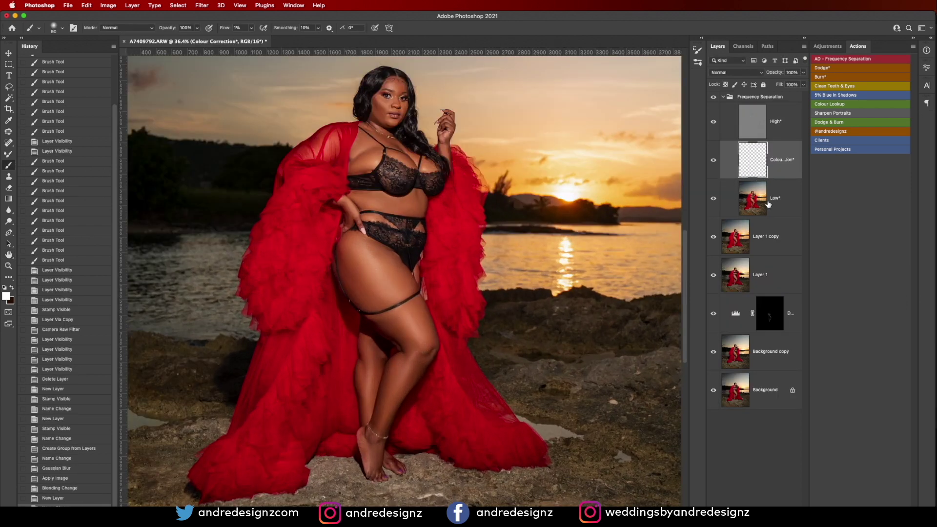
click(768, 204)
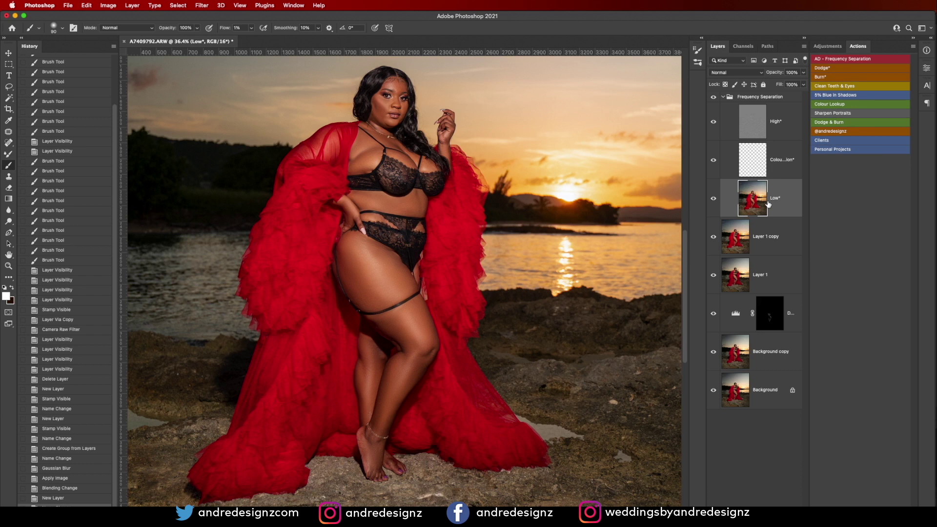
key(shift+b)
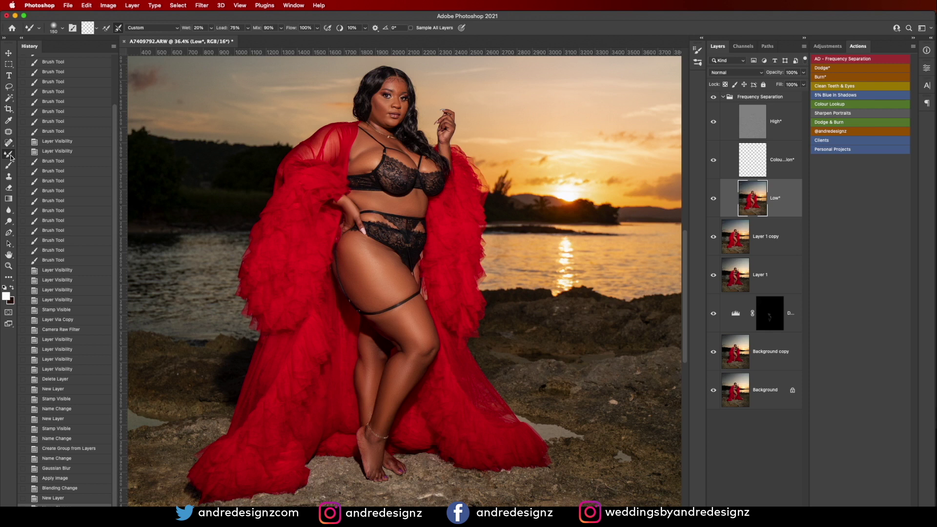
drag(376, 300, 372, 254)
mouse_move(405, 291)
mouse_down()
mouse_move(356, 241)
mouse_move(361, 269)
mouse_move(350, 241)
mouse_move(371, 289)
mouse_move(360, 292)
mouse_move(356, 280)
mouse_move(381, 265)
mouse_move(408, 293)
mouse_move(411, 320)
mouse_move(383, 322)
mouse_move(416, 327)
mouse_move(376, 322)
mouse_up()
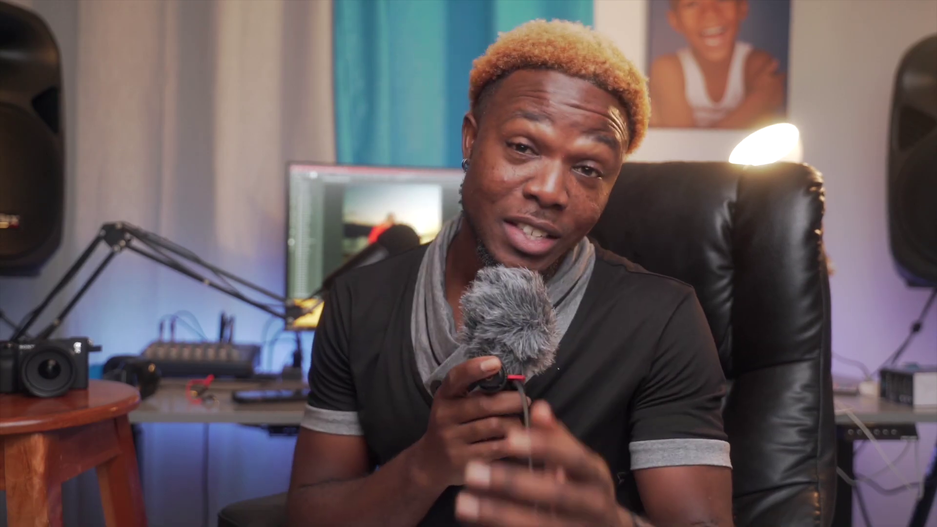